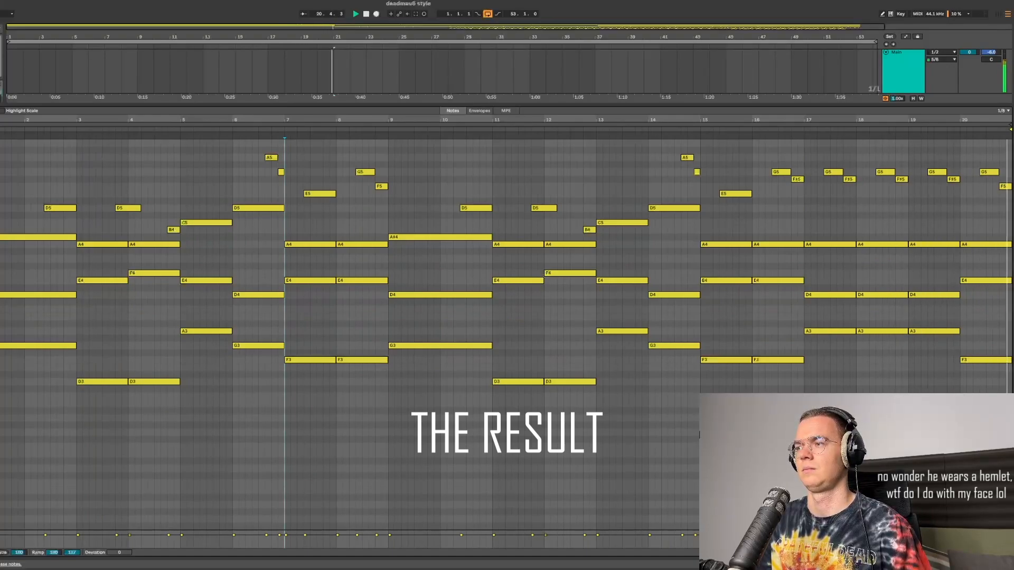
Examine the oscillator and effects settings of the Serum synth on the 2 Serum track, and close its window.
key(shift+Tab)
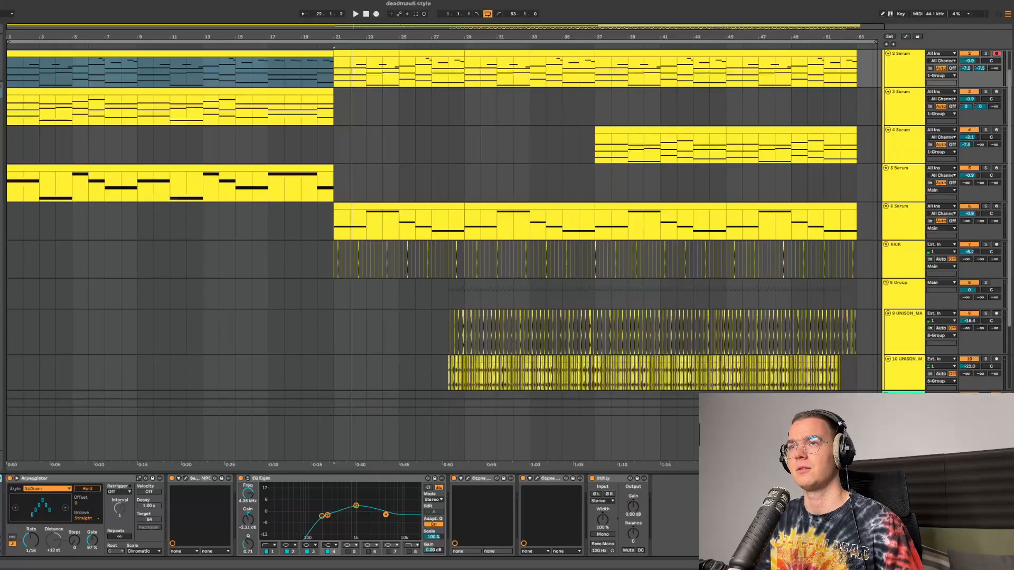
click(185, 478)
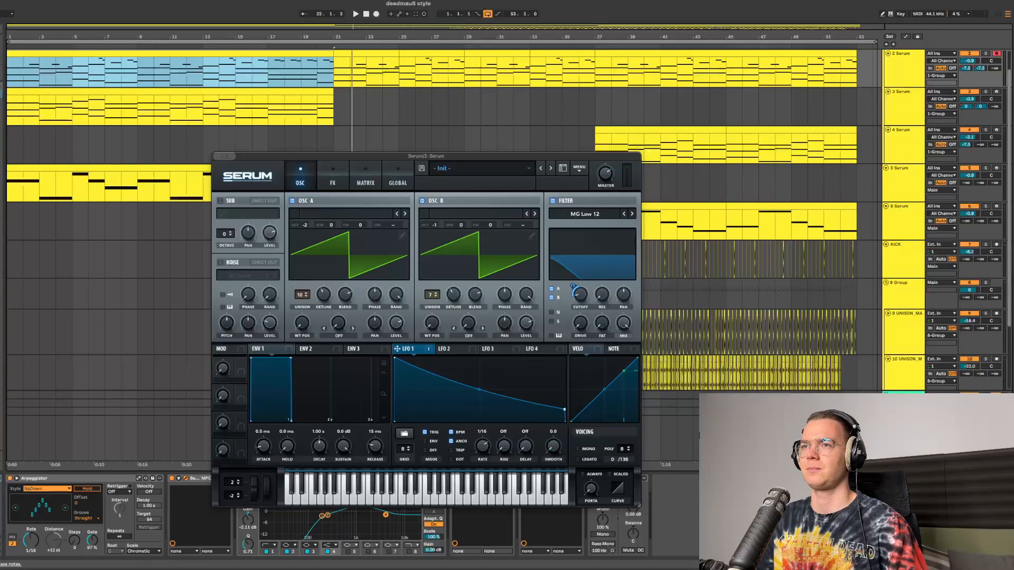
click(332, 177)
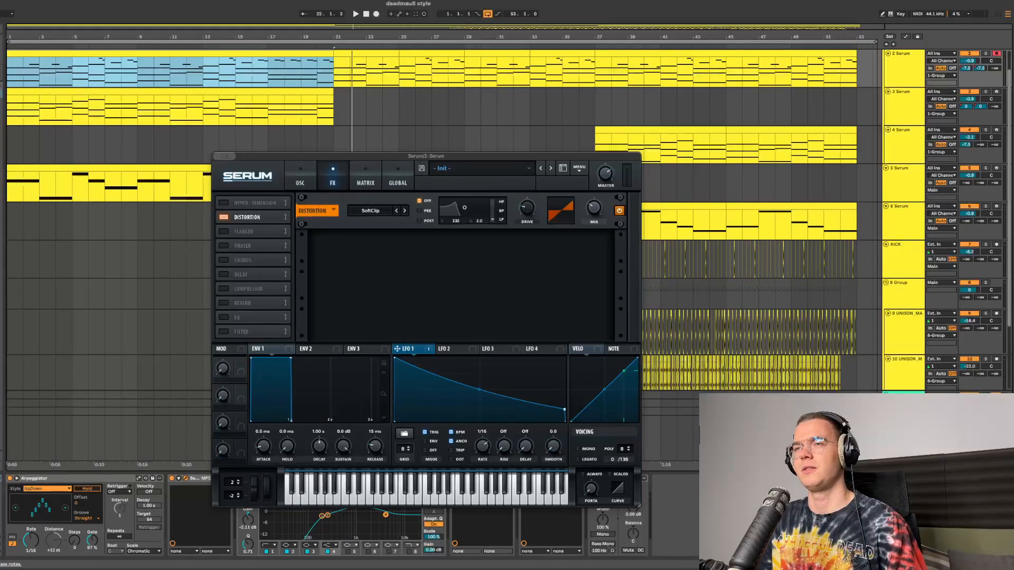
click(300, 177)
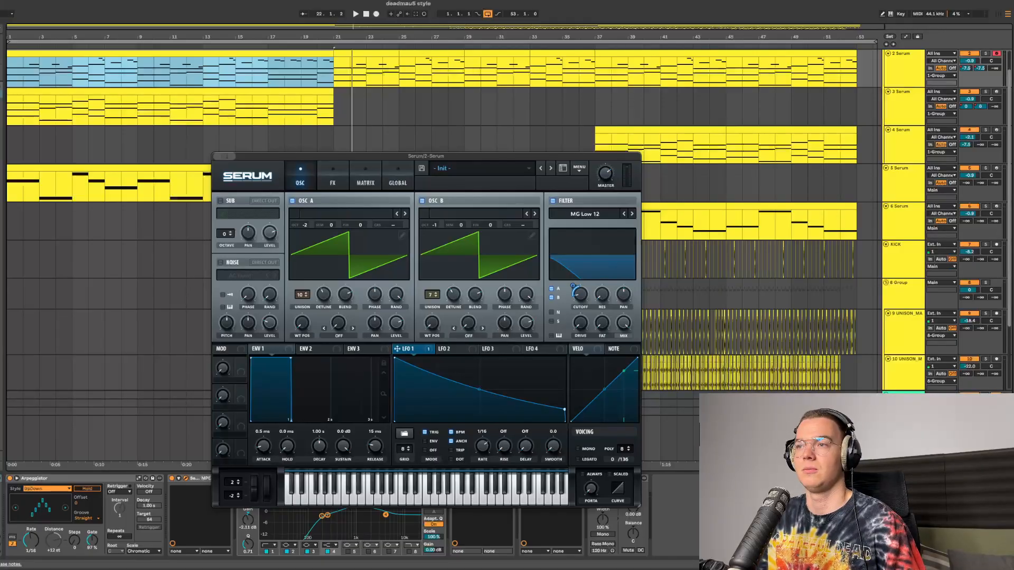
key(super+alt+p)
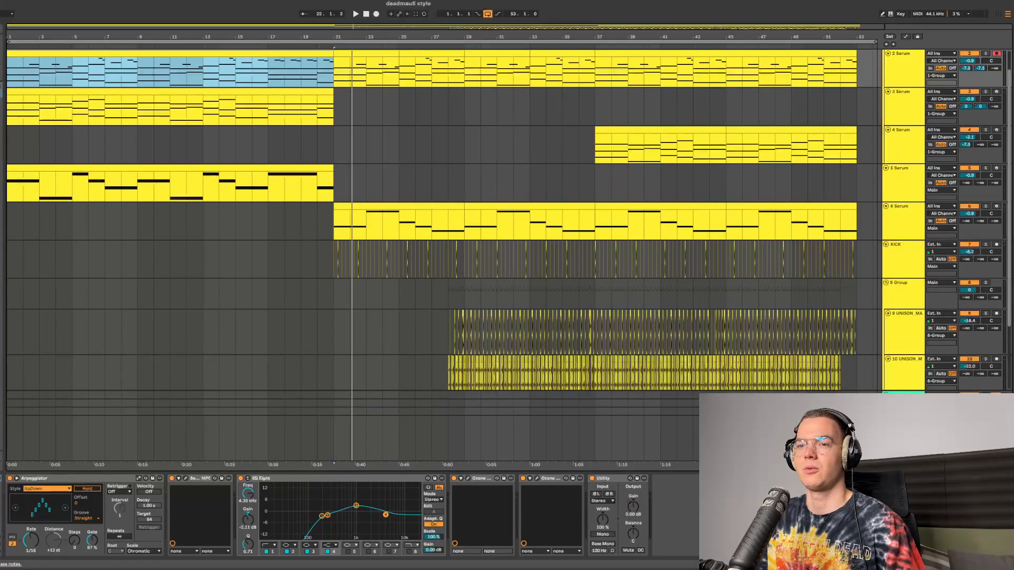
Review the style options of the Arpeggiator on the 2 Serum track, keeping UpDown as the style.
click(52, 478)
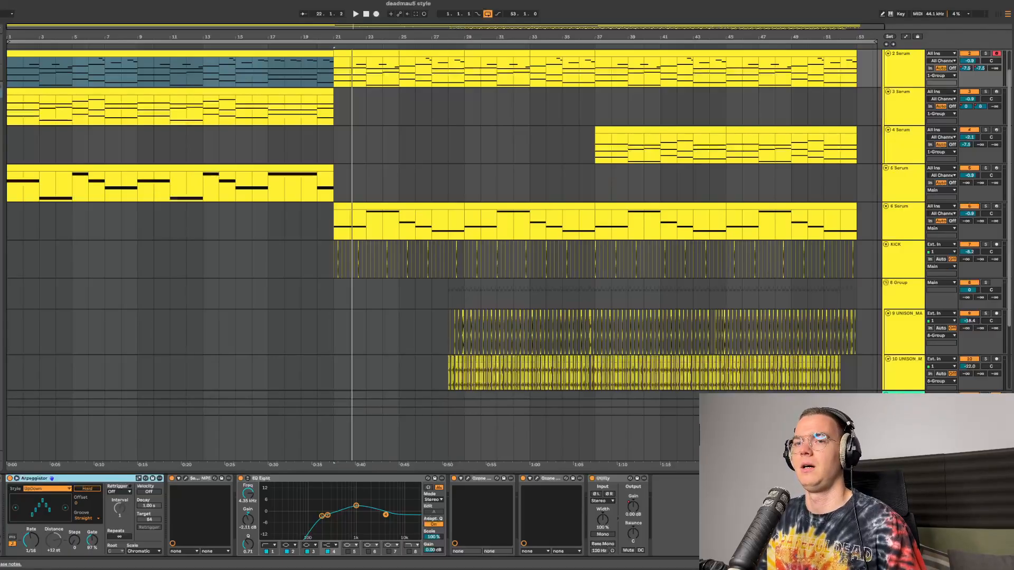
click(47, 488)
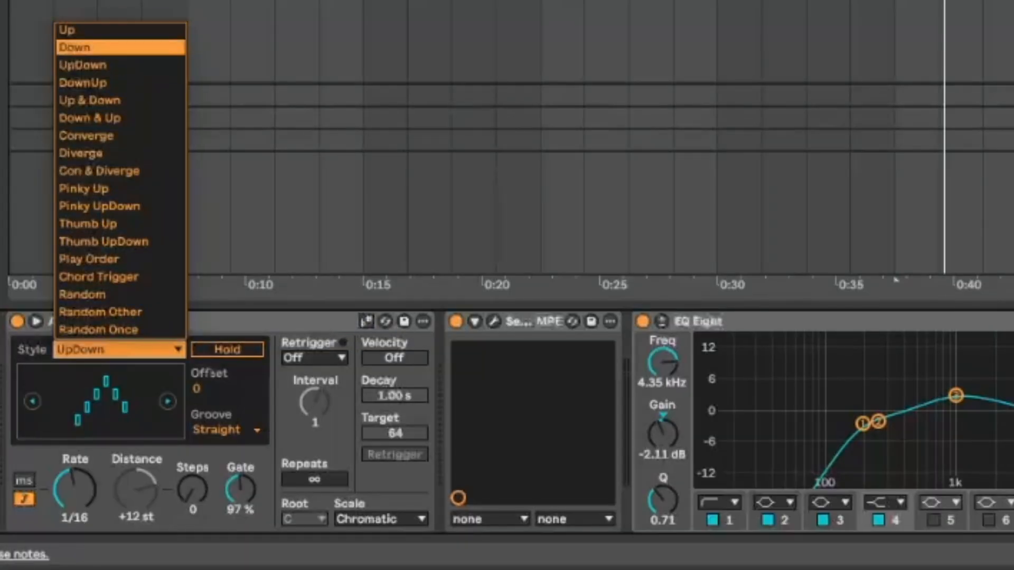
click(82, 64)
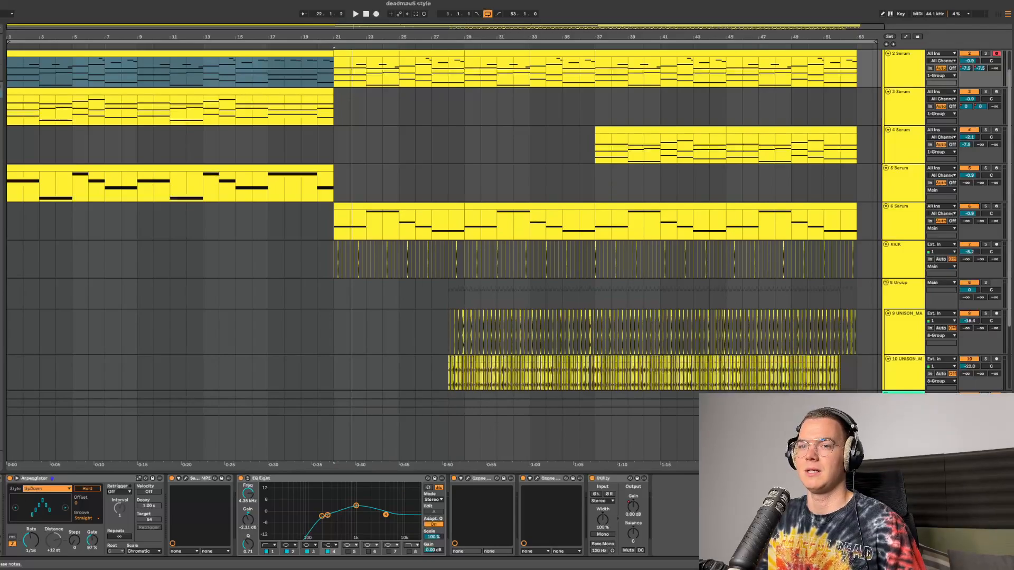
click(47, 488)
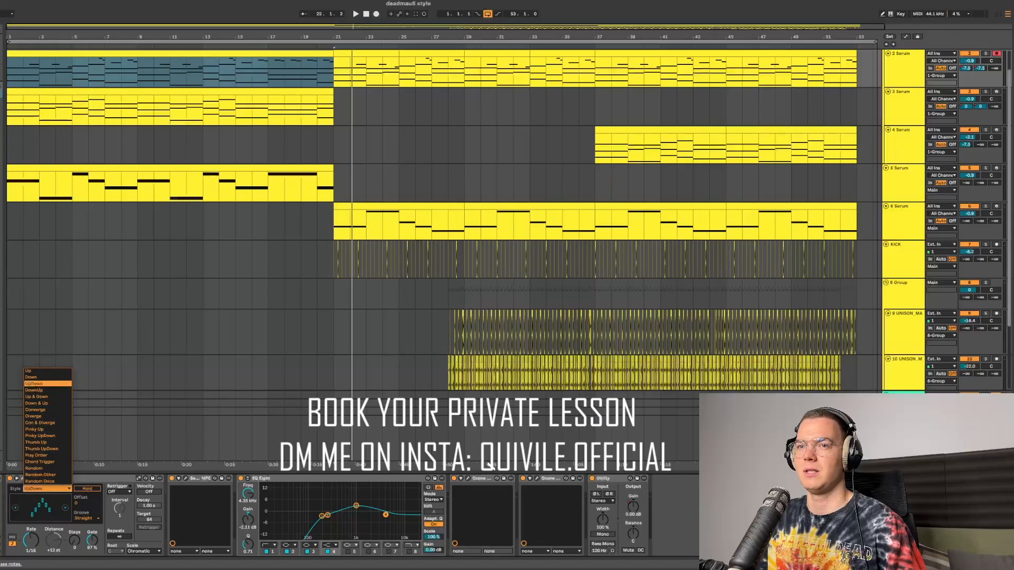
key(Up)
key(Up)
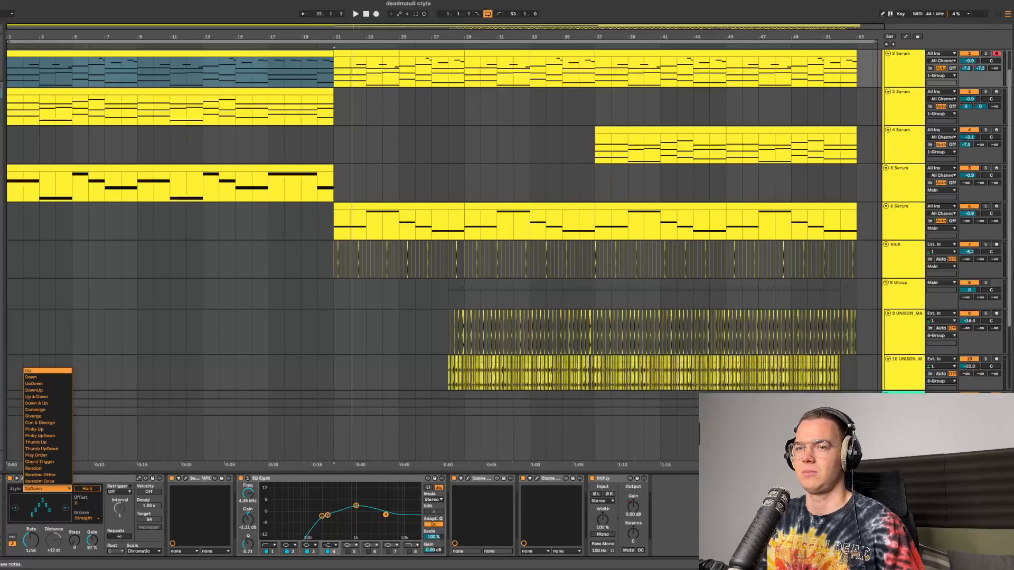
key(Escape)
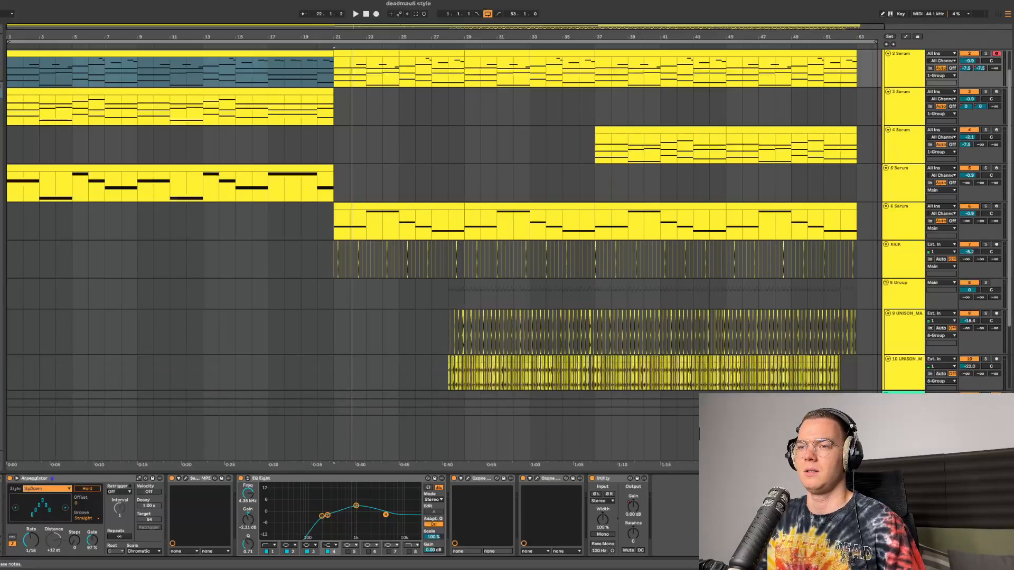
Inspect EQ Eight's boosted middle band and watch the Ozone 9 Dynamics window while the arrangement plays.
click(262, 477)
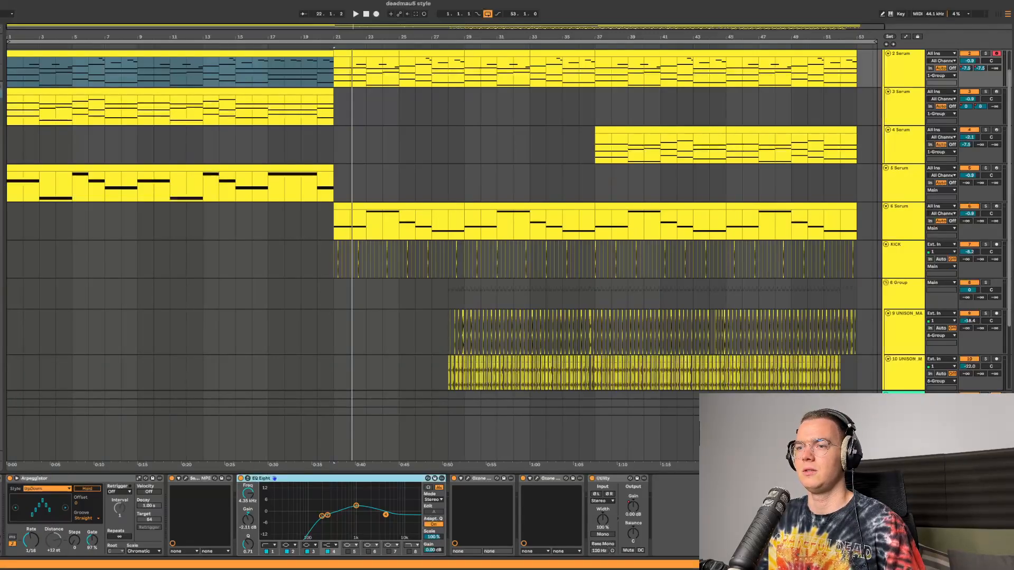
click(356, 506)
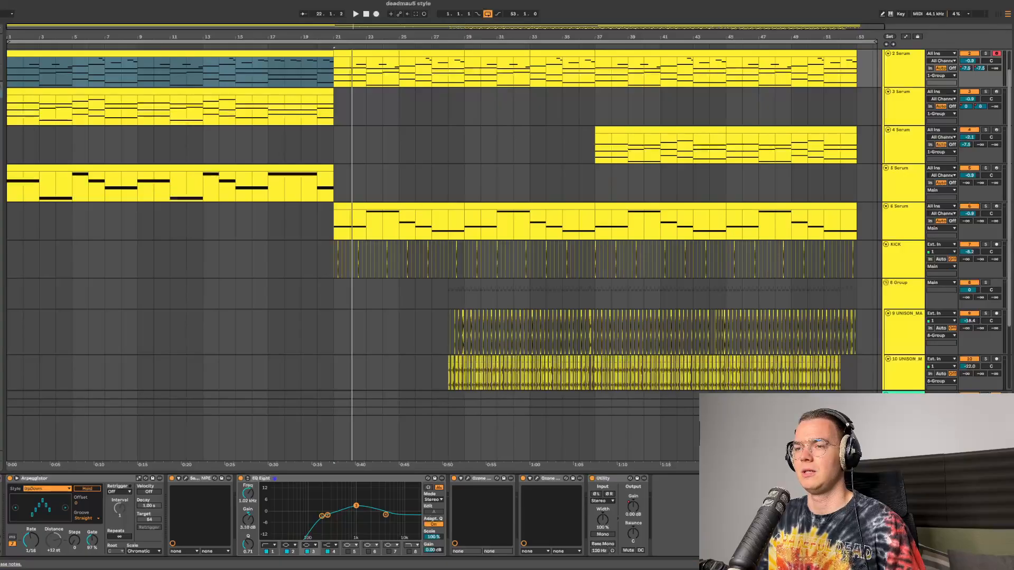
click(468, 478)
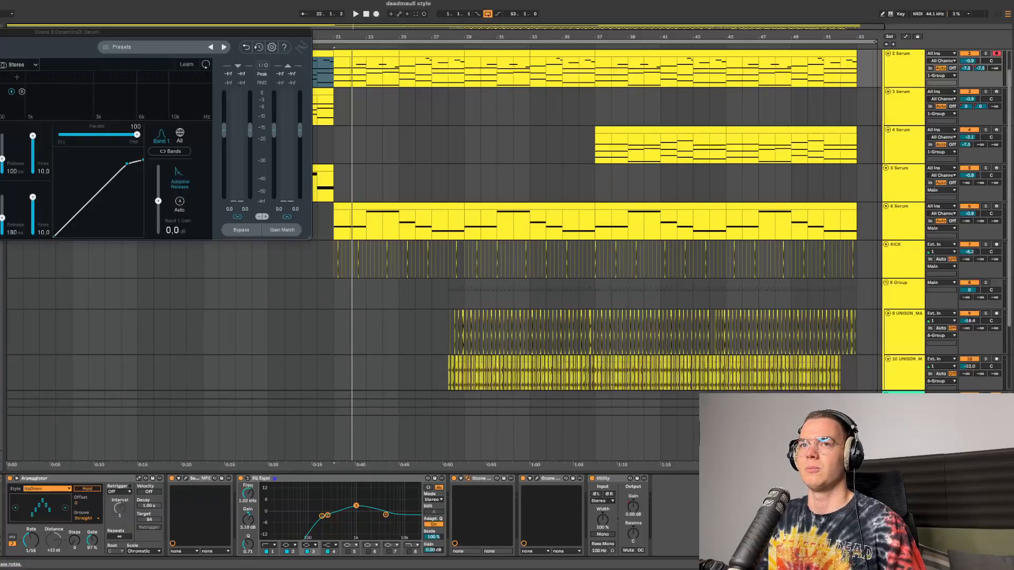
drag(158, 31, 509, 181)
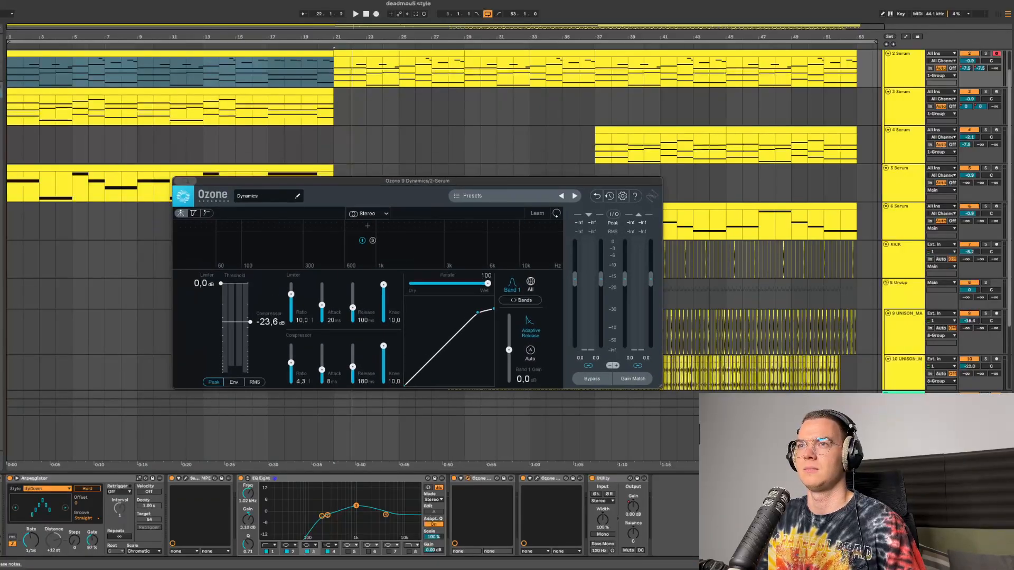
key(space)
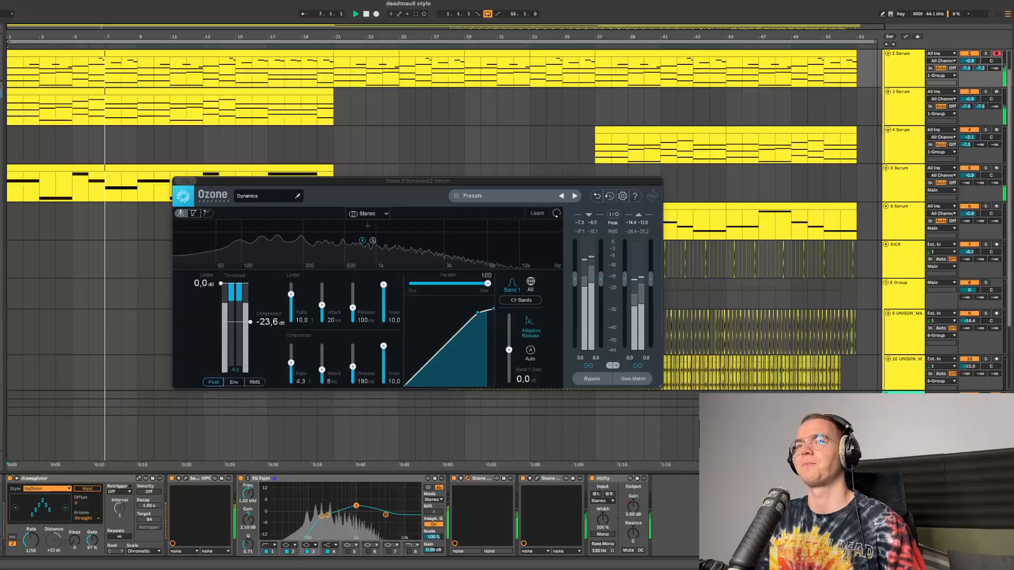
key(super+alt+p)
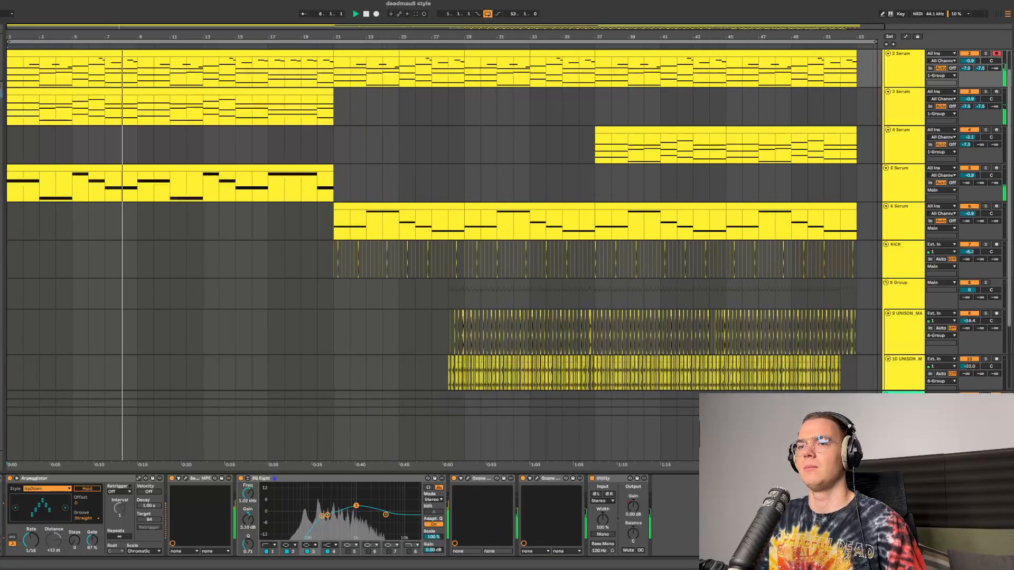
Show Serum's configured parameters and the track automation during playback, and check Ozone 9 Dynamics again.
click(179, 479)
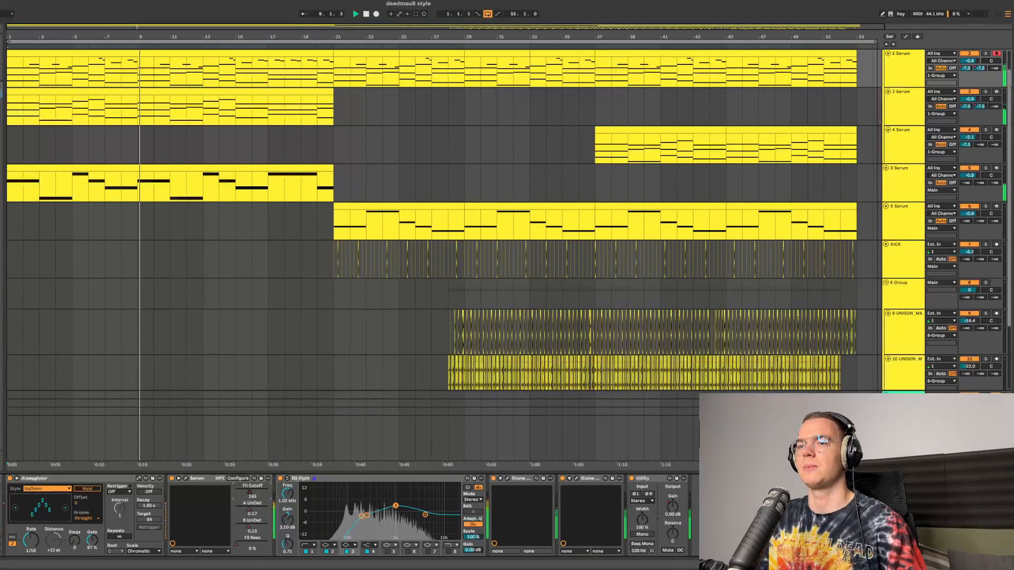
key(a)
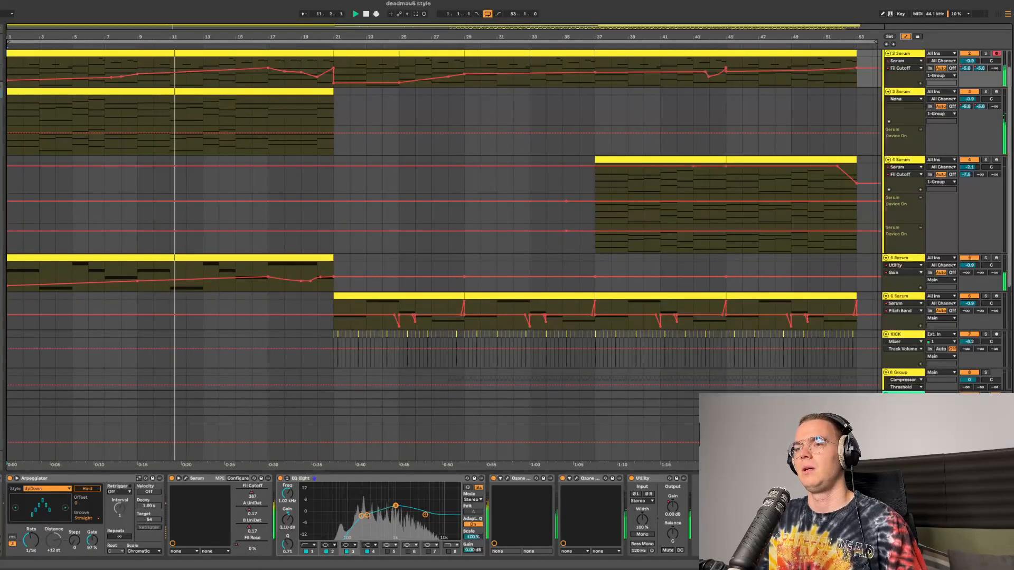
click(507, 478)
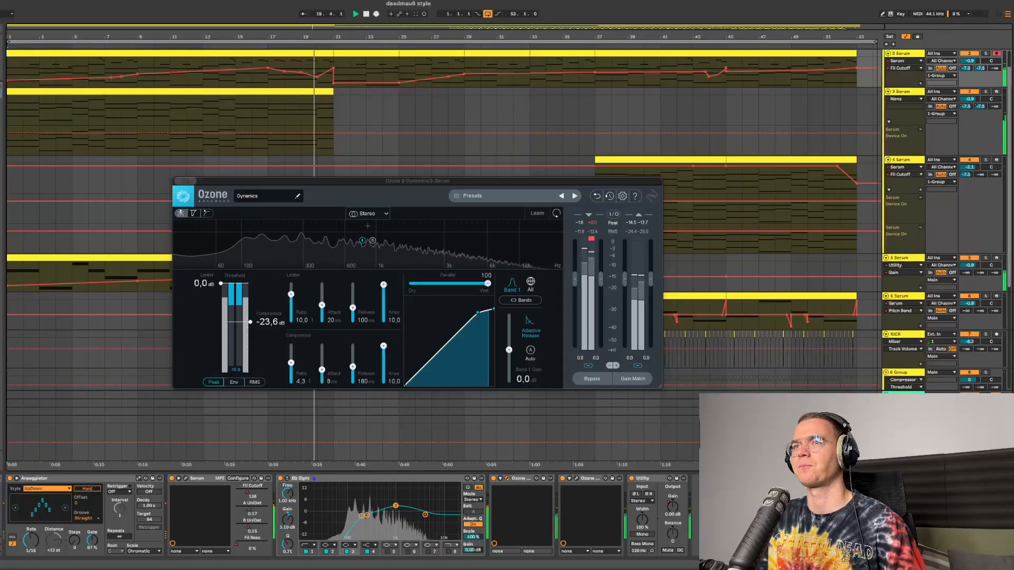
key(super+w)
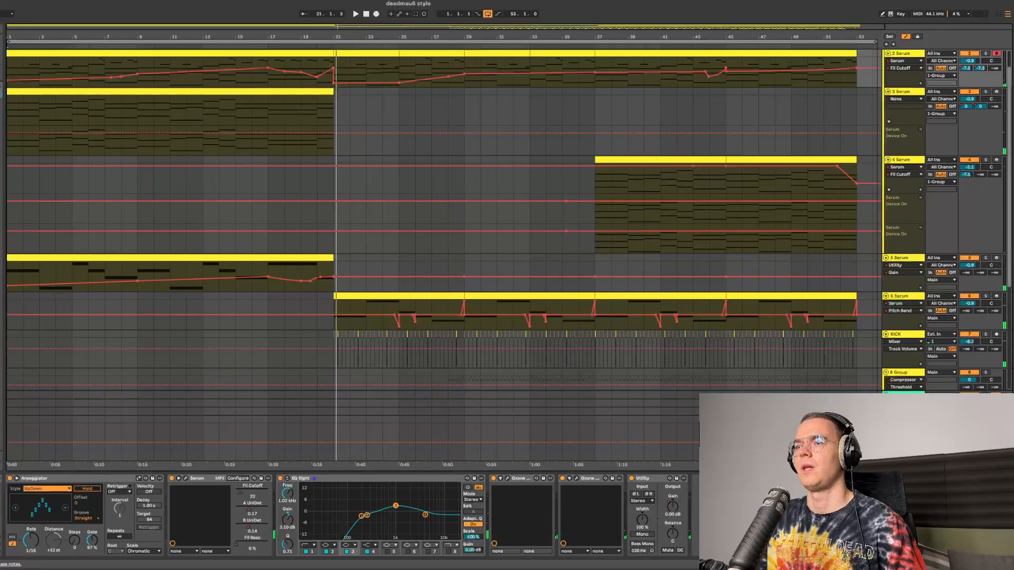
Examine the stereo width bands in Ozone 9 Imager while playing the arrangement, and close the plugin window.
key(super+alt+p)
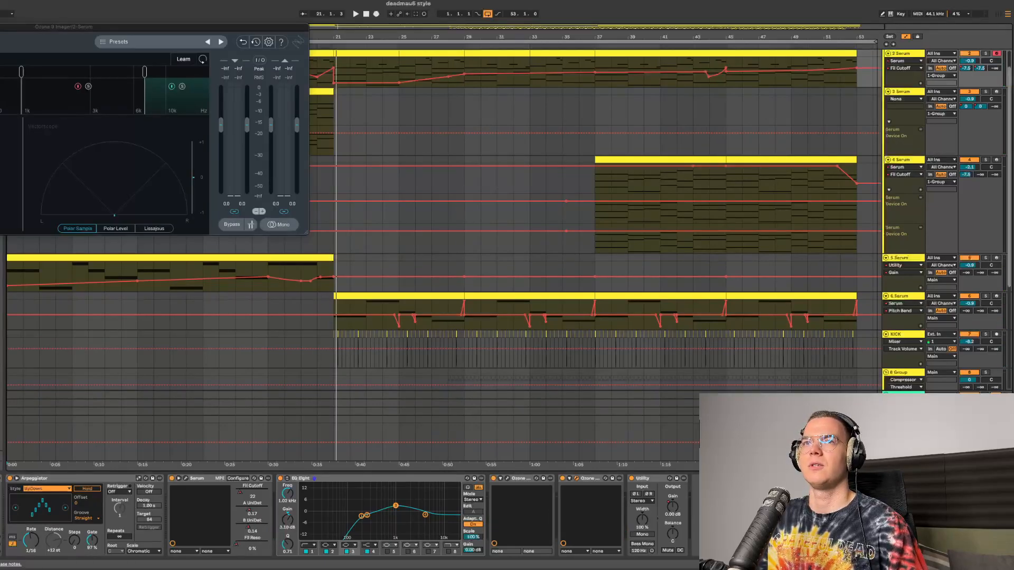
drag(158, 27, 610, 281)
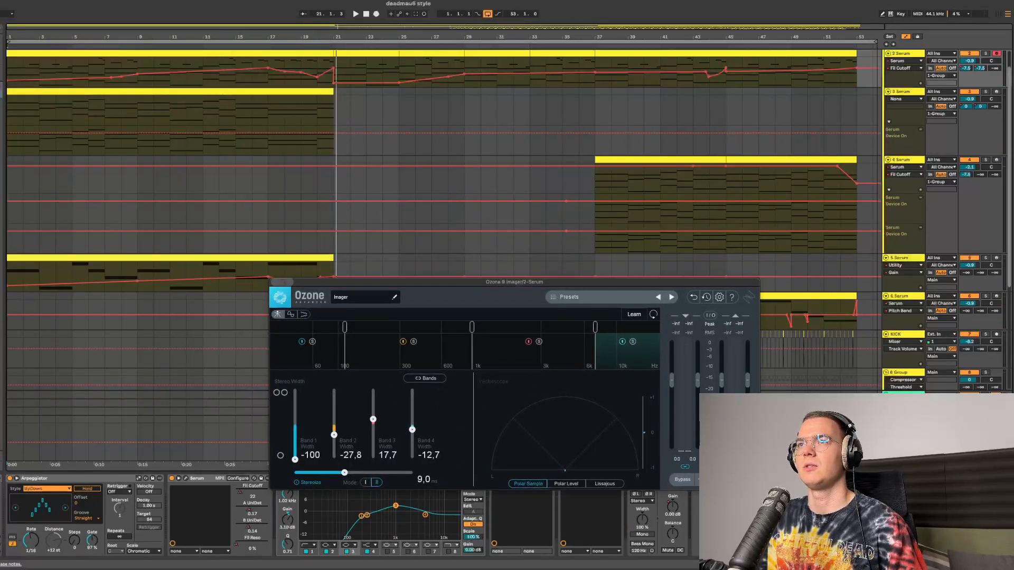
key(space)
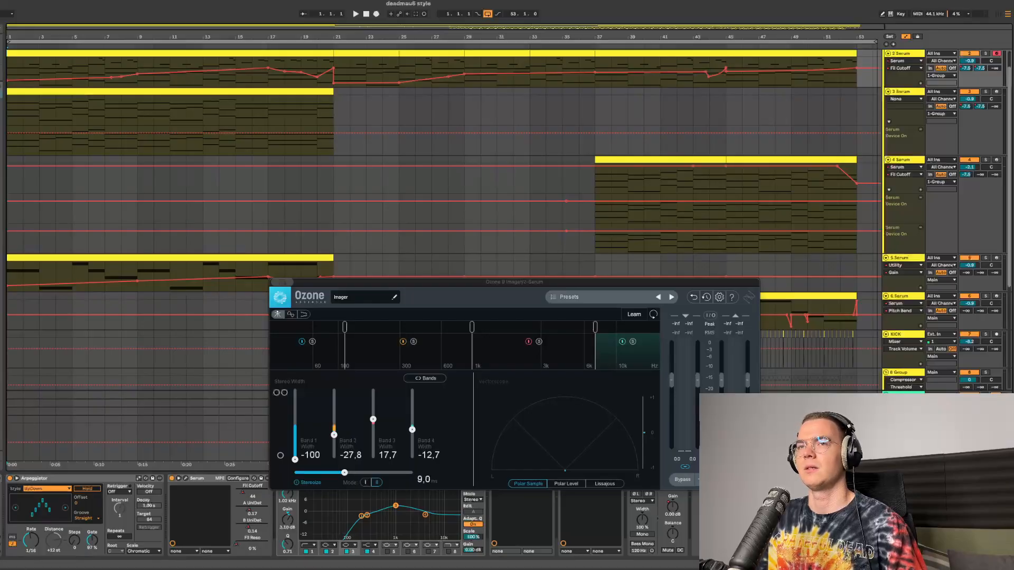
key(space)
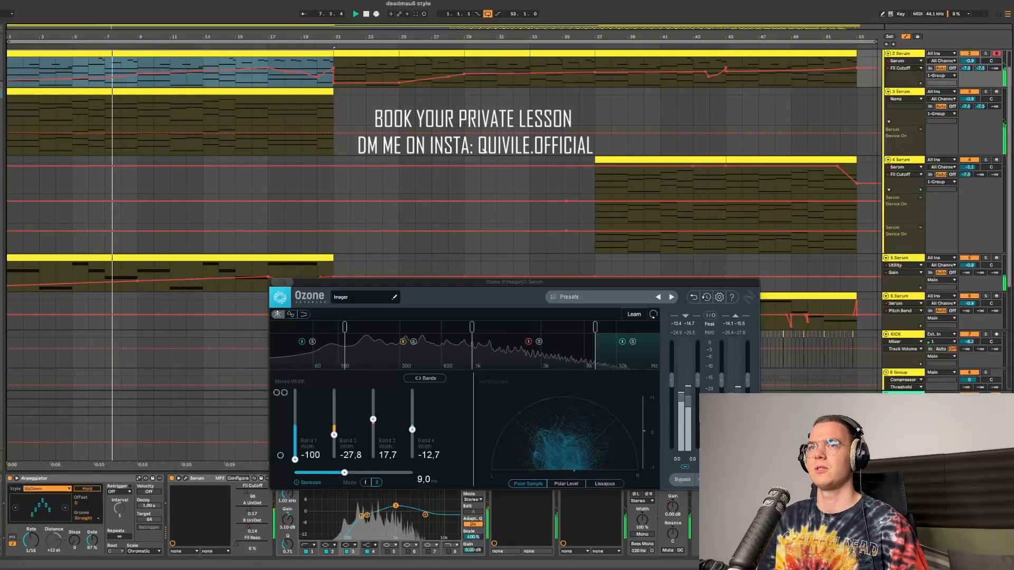
click(235, 71)
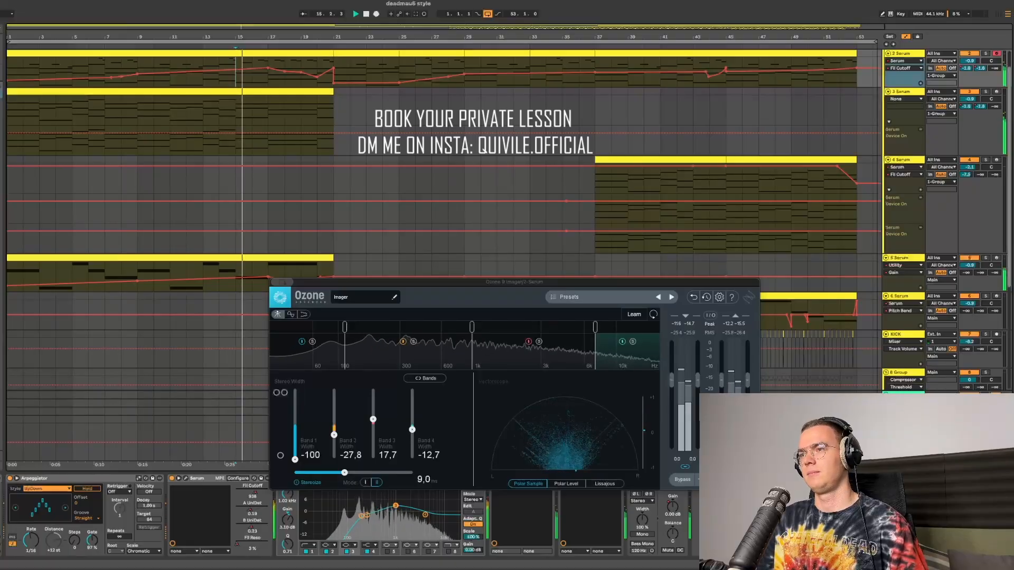
key(space)
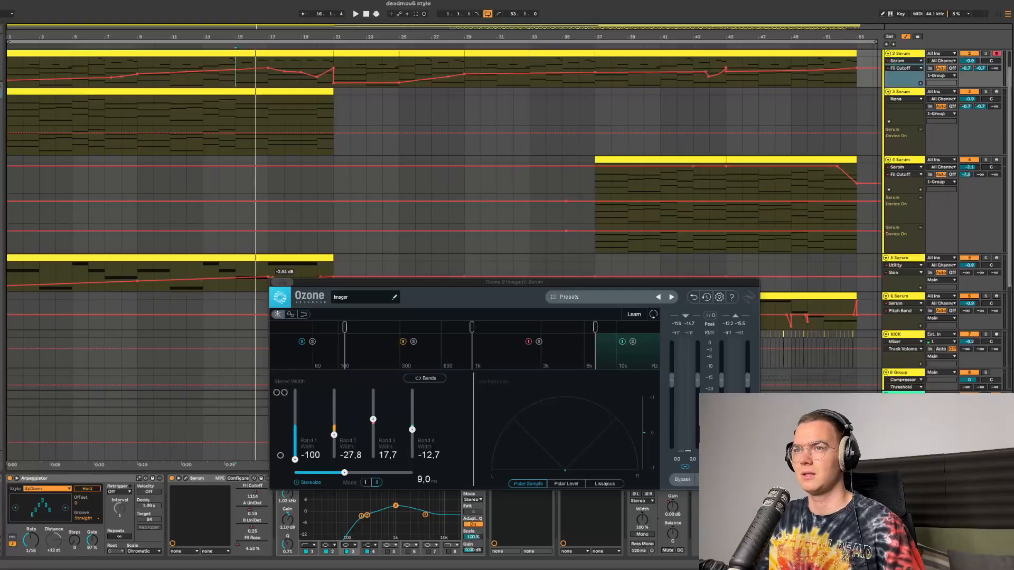
click(276, 282)
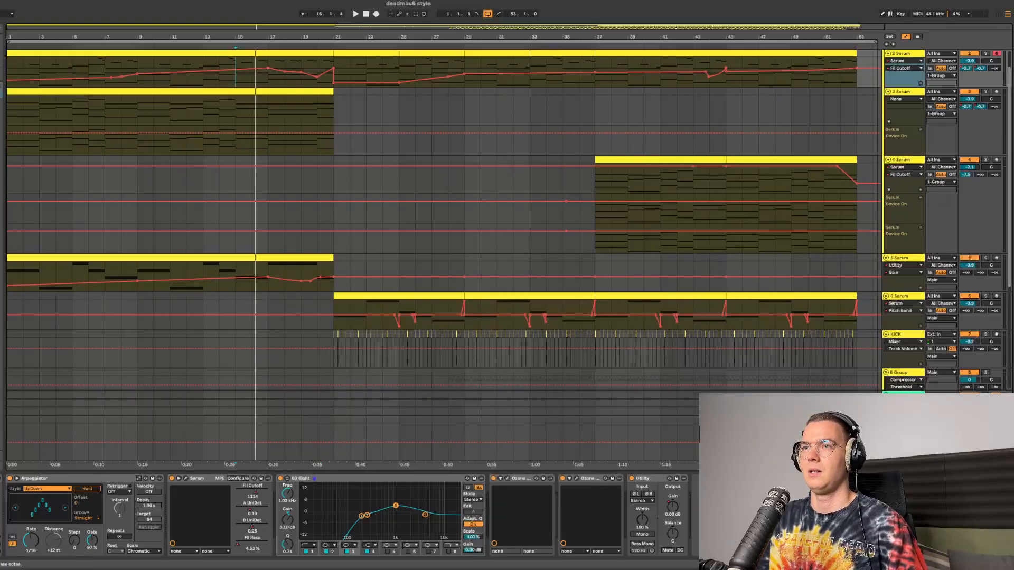
Display the reverb and delay send automation of the 2 Serum track.
click(235, 53)
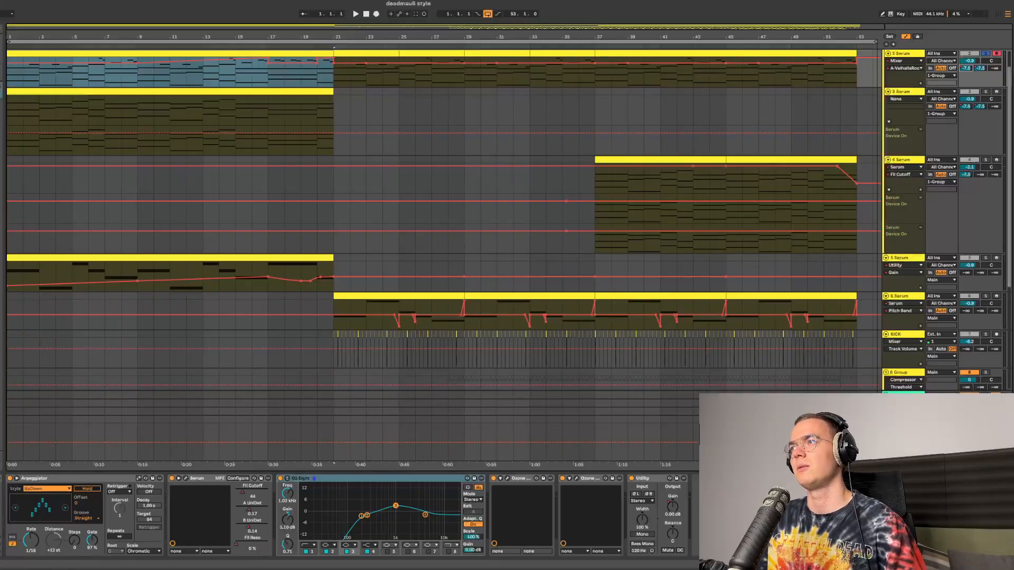
click(979, 68)
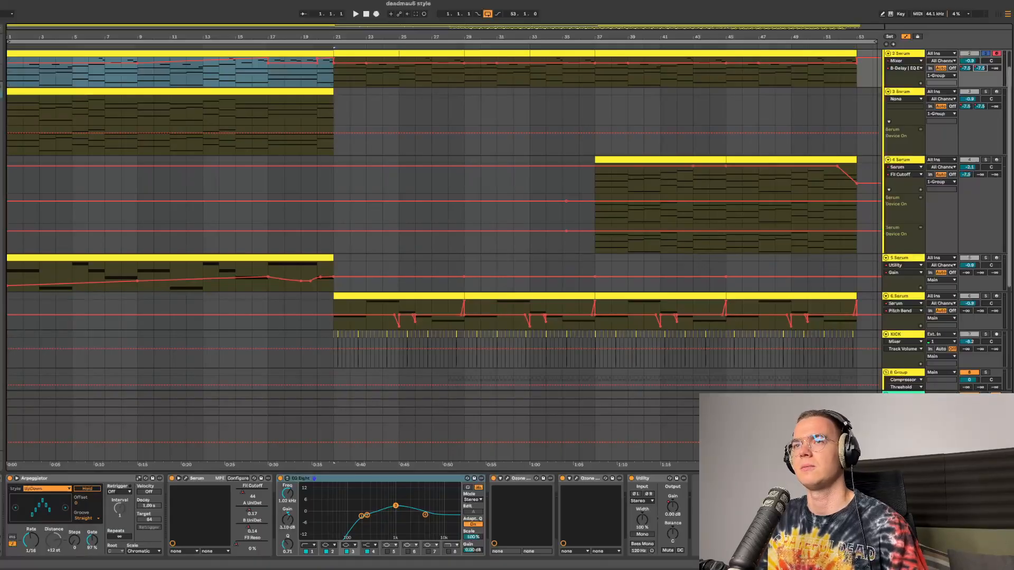
click(9, 74)
click(904, 54)
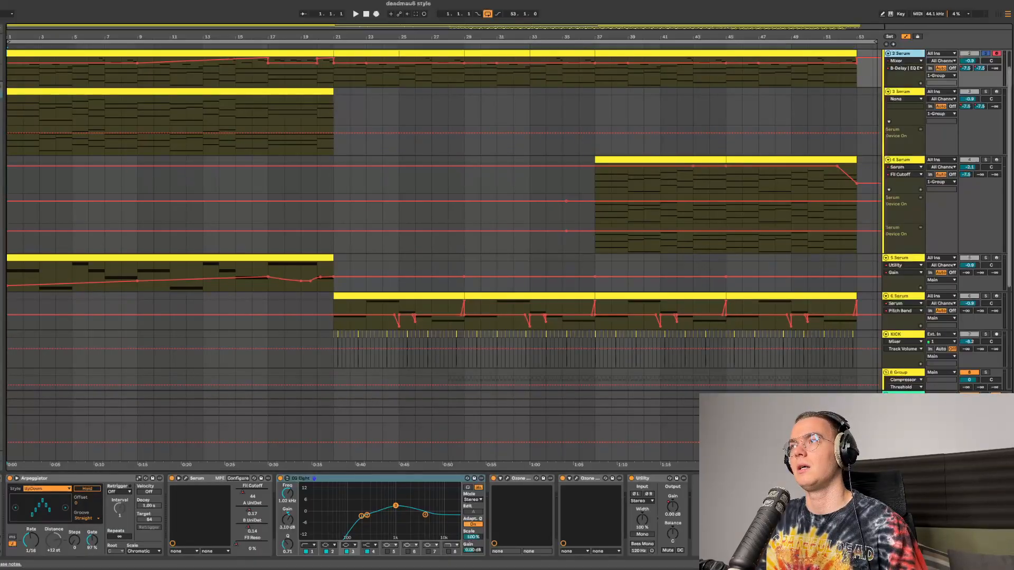
Solo the 3 Serum track and listen to its chord clip, skipping ahead to around bars 13, 17 and 20.
click(985, 92)
click(169, 122)
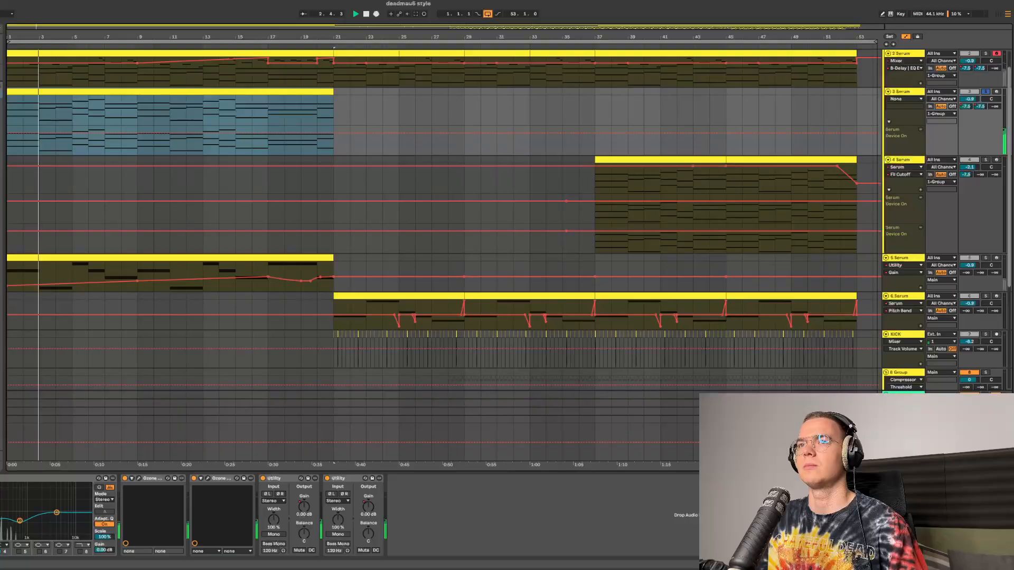
click(203, 111)
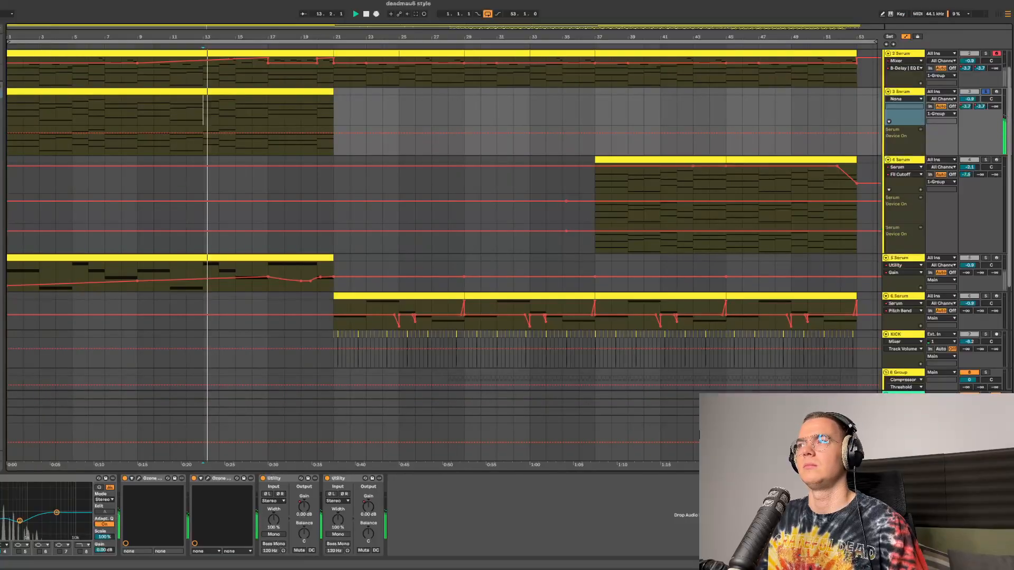
click(267, 111)
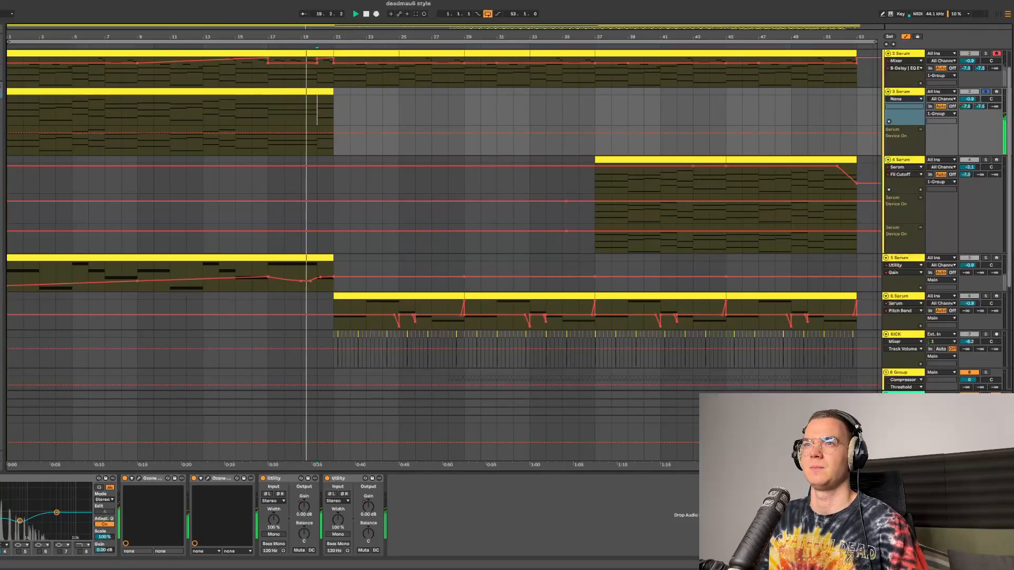
click(317, 111)
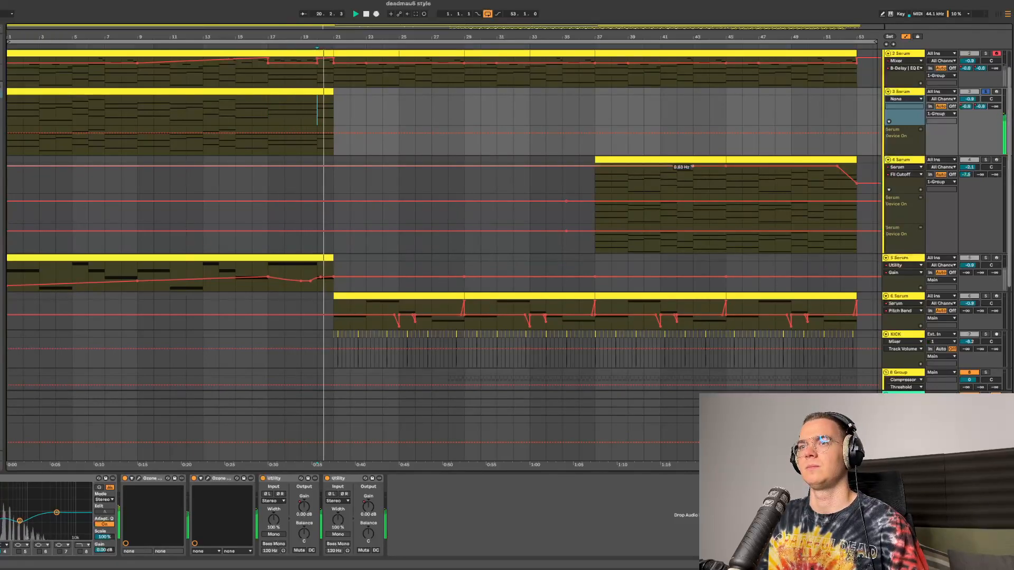
Review the Serum patch on the 3 Serum track, checking its oscillators, filter, envelope and SoftClip distortion effect.
key(super+alt+p)
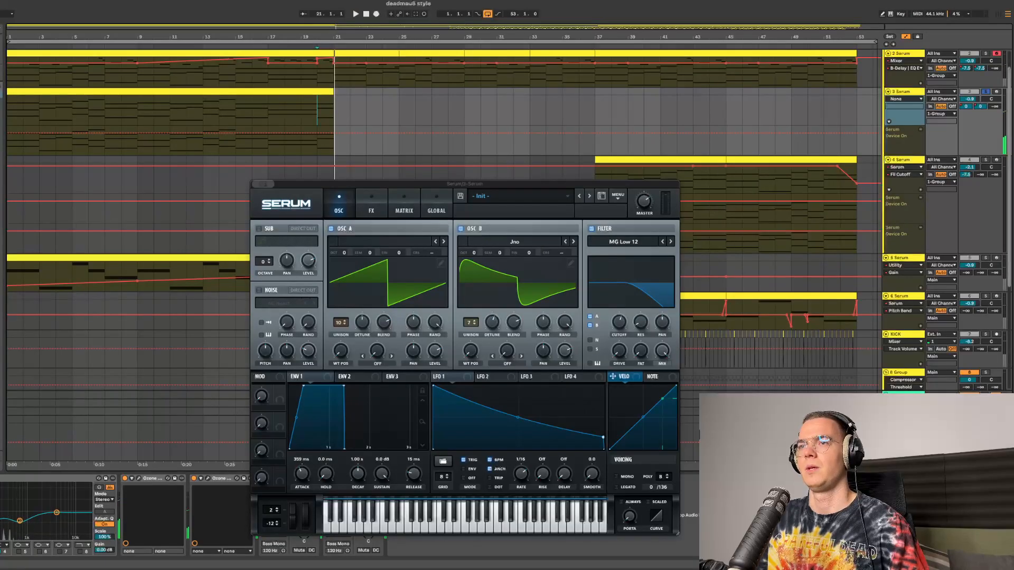
drag(464, 184, 455, 160)
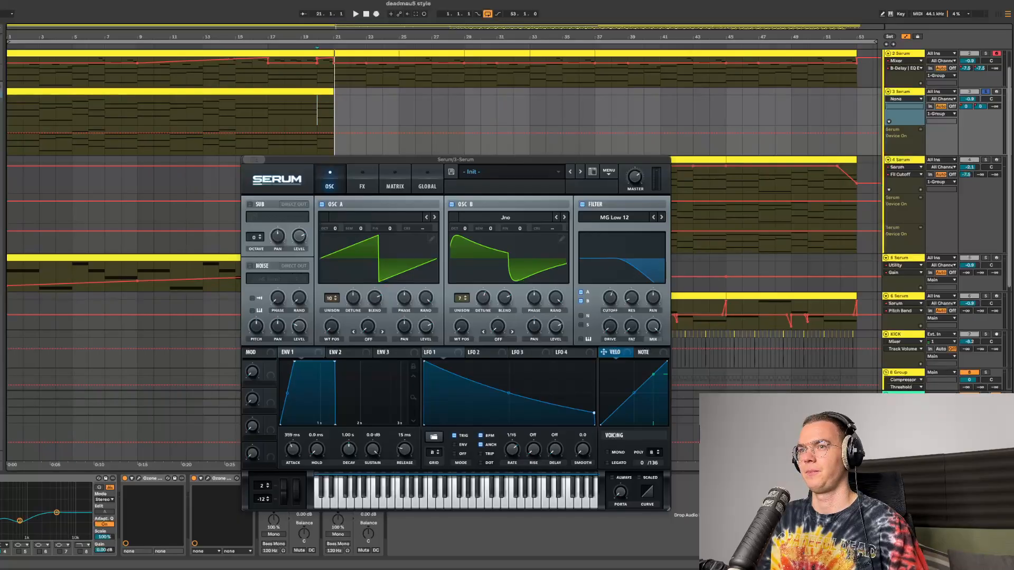
click(362, 180)
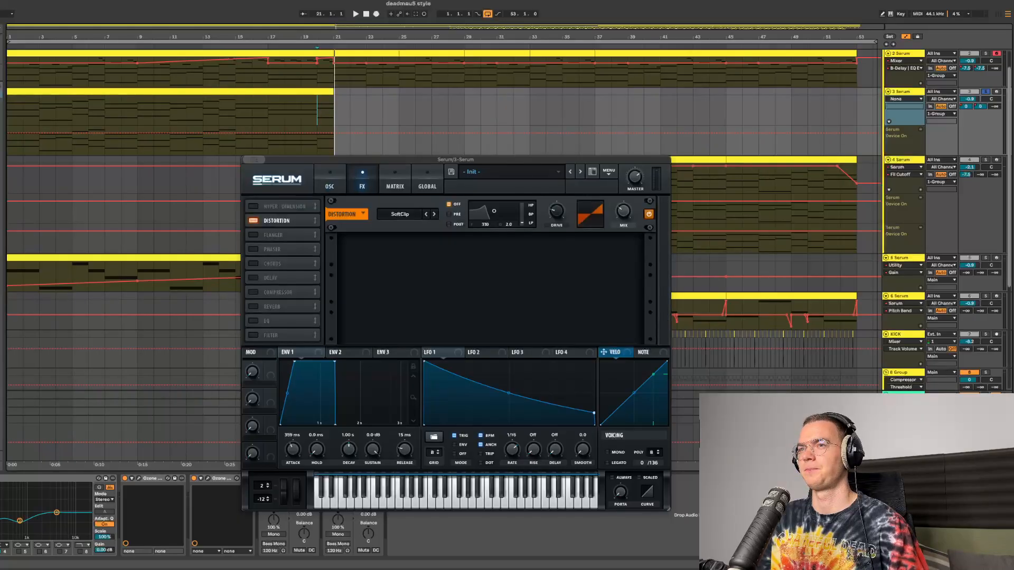
click(329, 179)
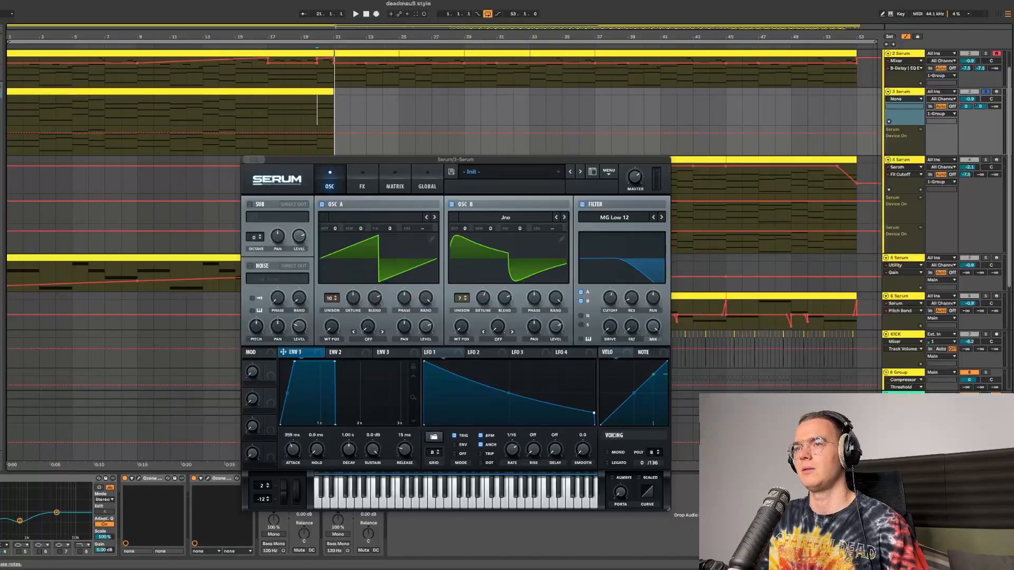
key(space)
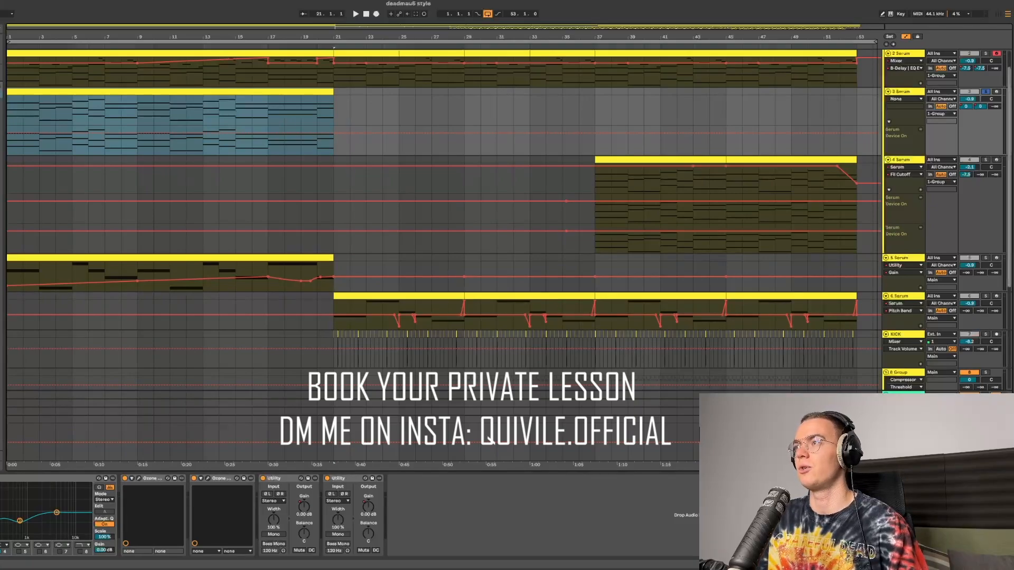
Solo the 5 Serum track and listen to its clip with the Utility gain automation, skipping ahead to bars 9 and 14.
click(169, 274)
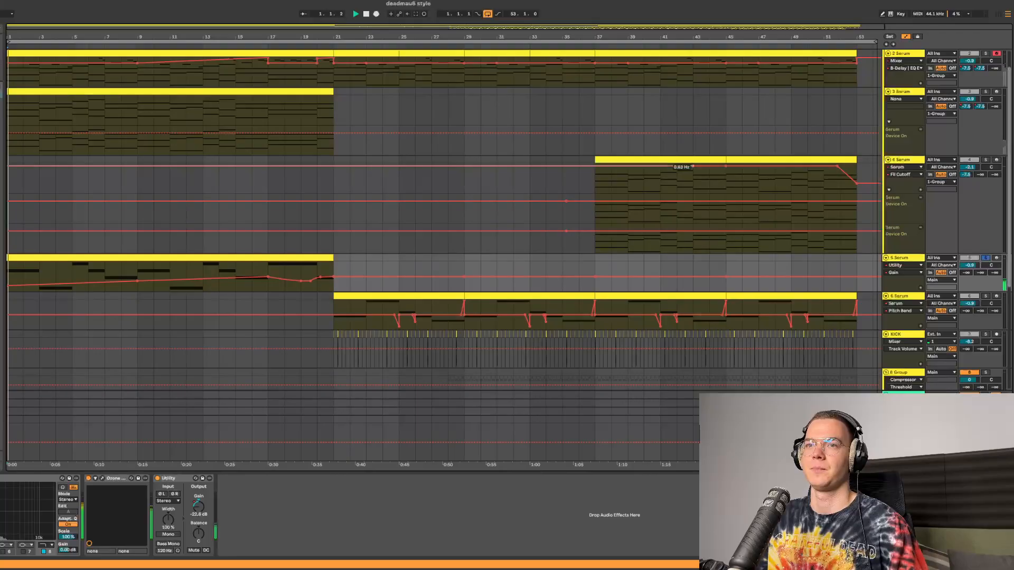
key(space)
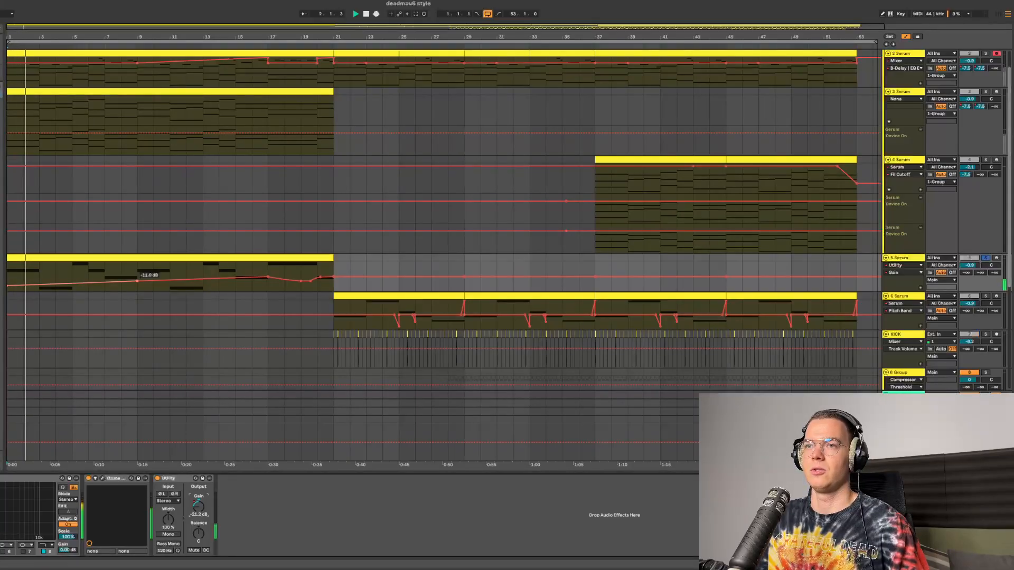
click(138, 280)
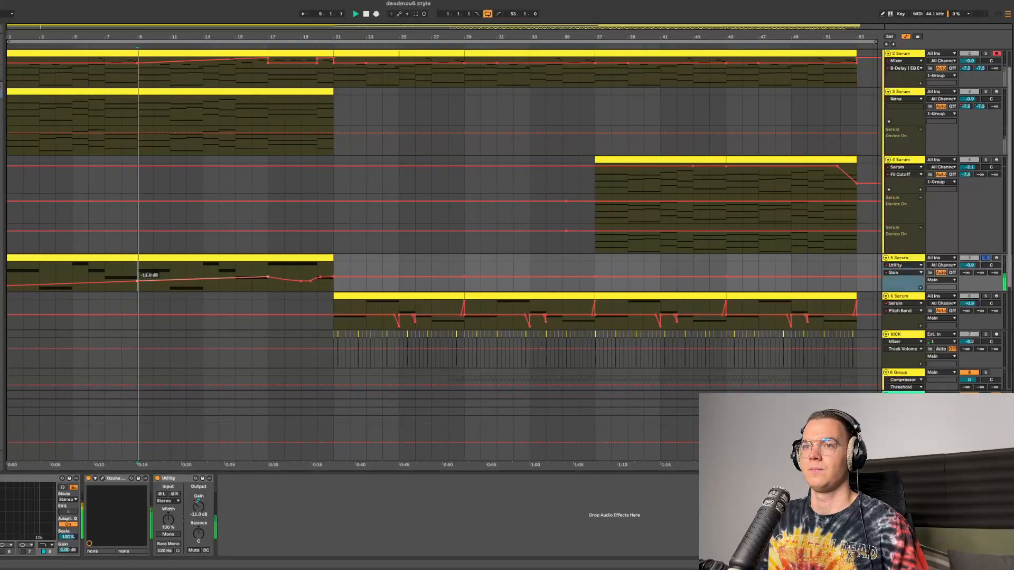
click(218, 274)
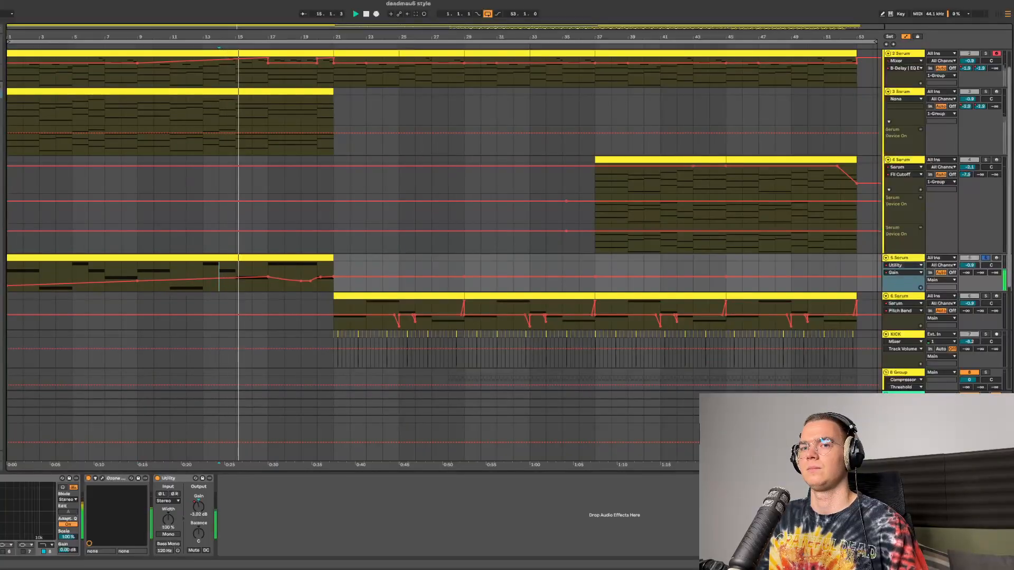
Review the 5 Serum track's Serum oscillators, sub, filter and effects during playback, and hide the plugin window.
key(alt+super+p)
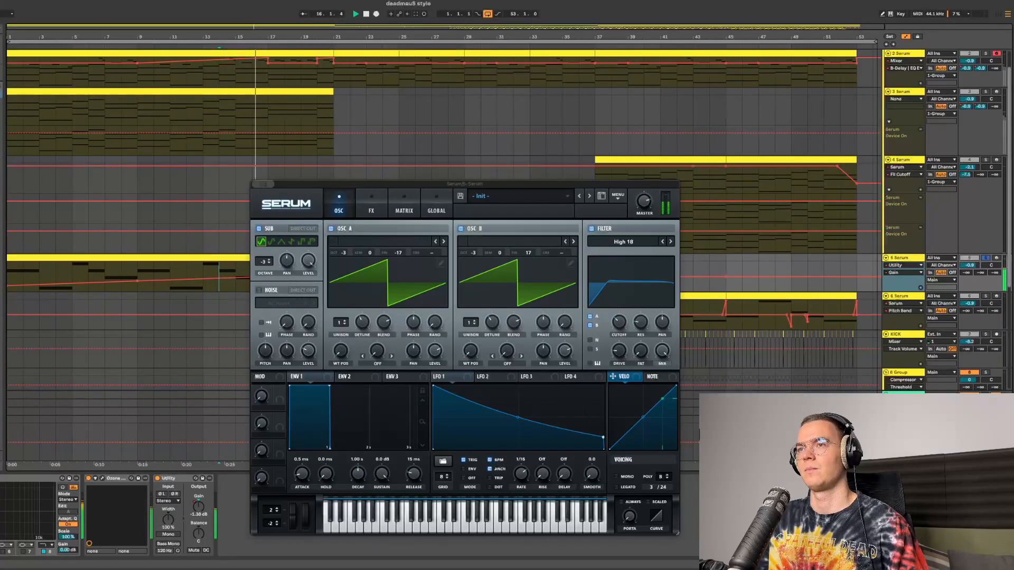
drag(465, 184, 447, 152)
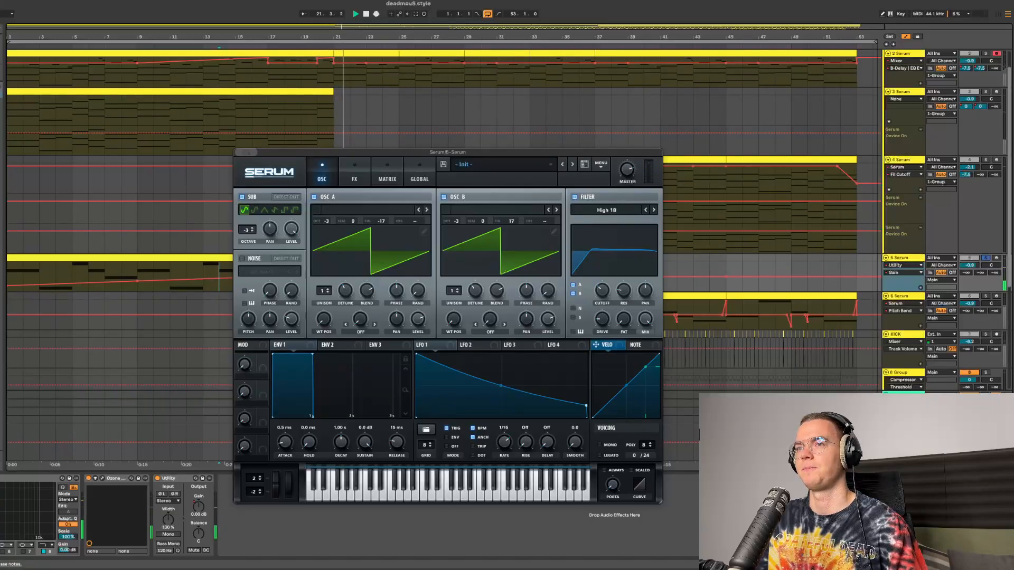
click(354, 174)
click(321, 174)
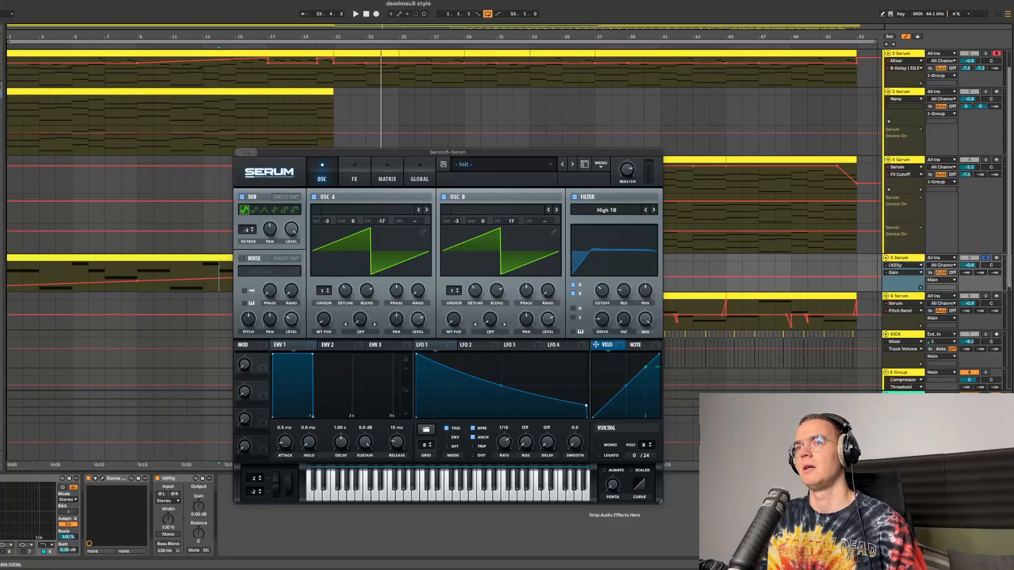
key(super+alt+p)
Inspect the EQ Eight and Ozone 9 Dynamics devices on the 5 Serum track, moving the Ozone window into full view.
click(26, 478)
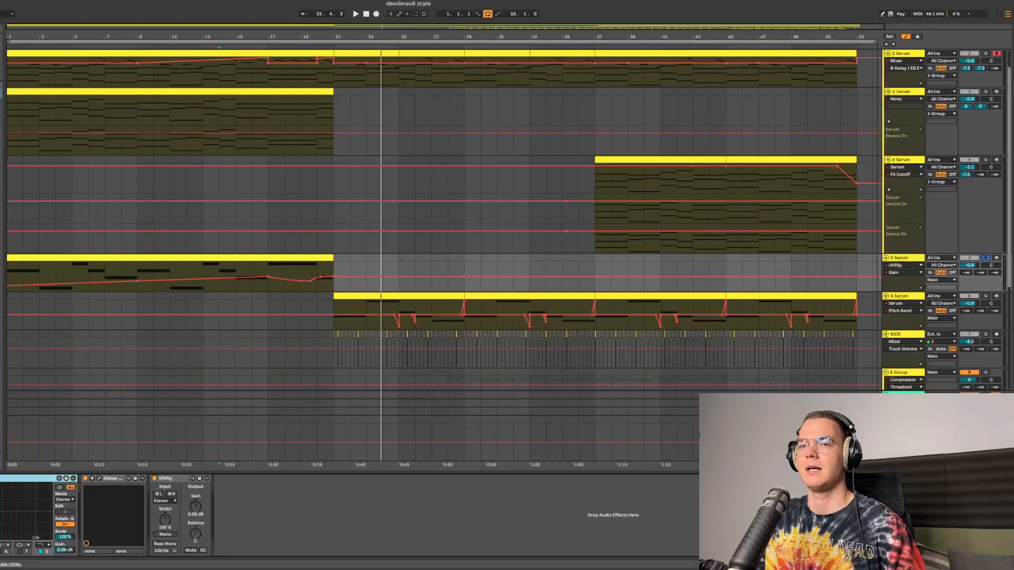
click(98, 478)
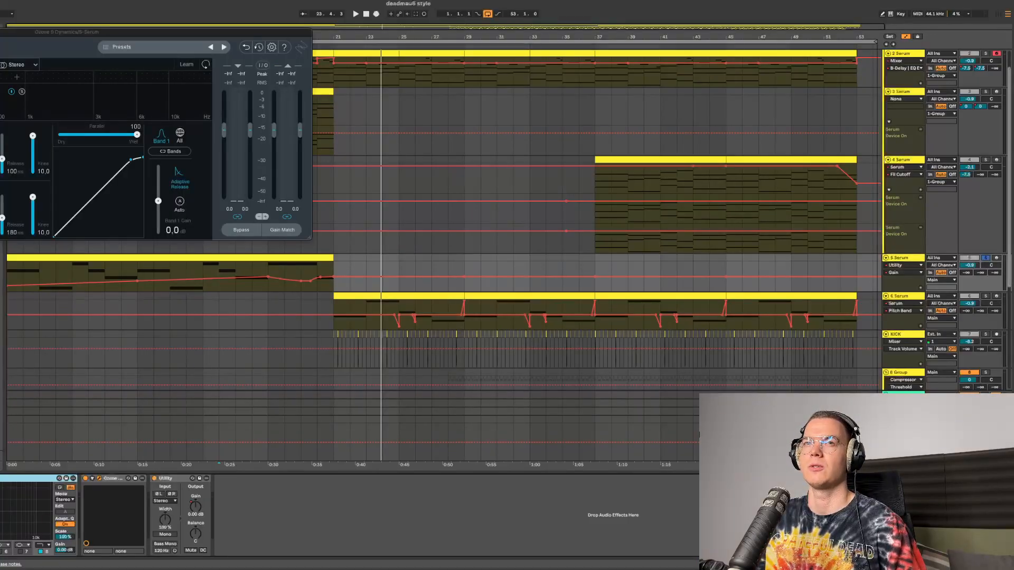
drag(106, 32, 479, 107)
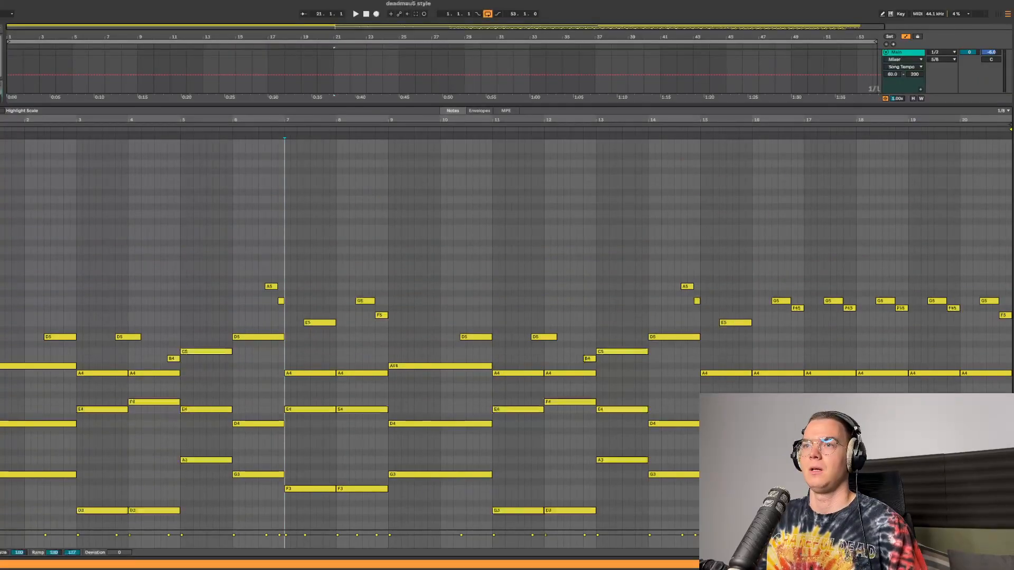
Examine the chord and melody notes in the 2 Serum clip, and return the playback position to the start.
scroll(348, 343, down, 2)
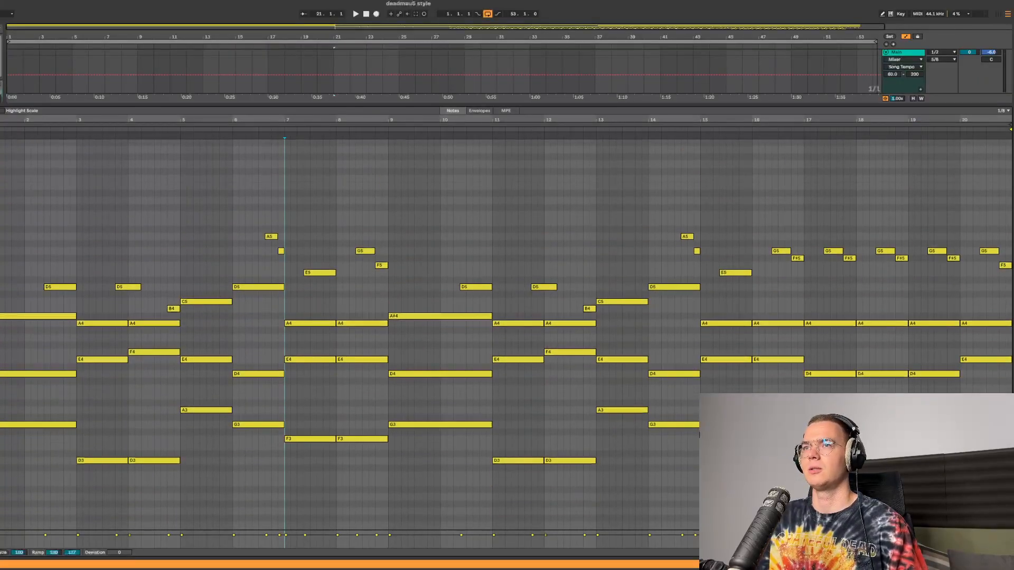
scroll(506, 330, down, 1)
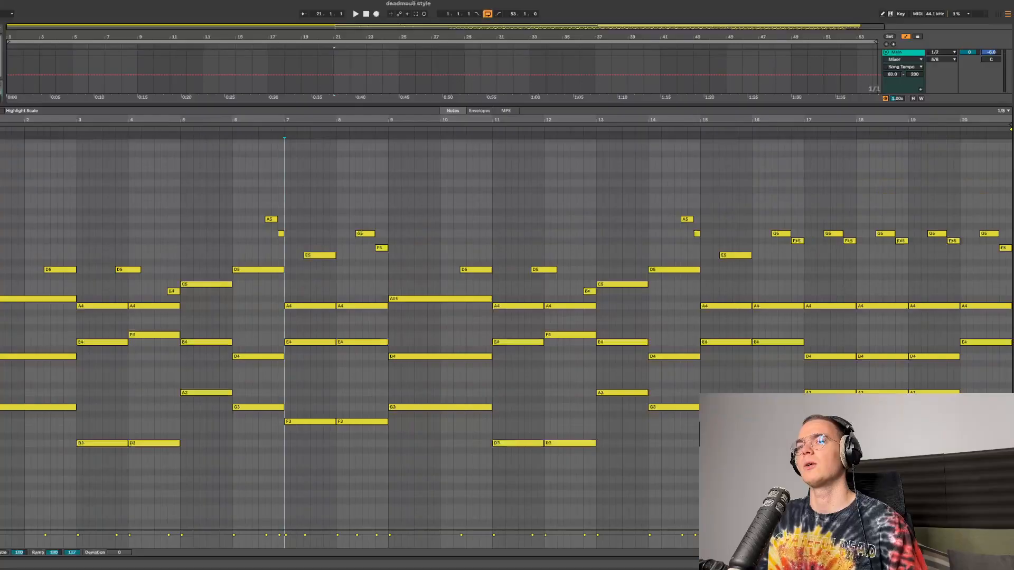
click(77, 375)
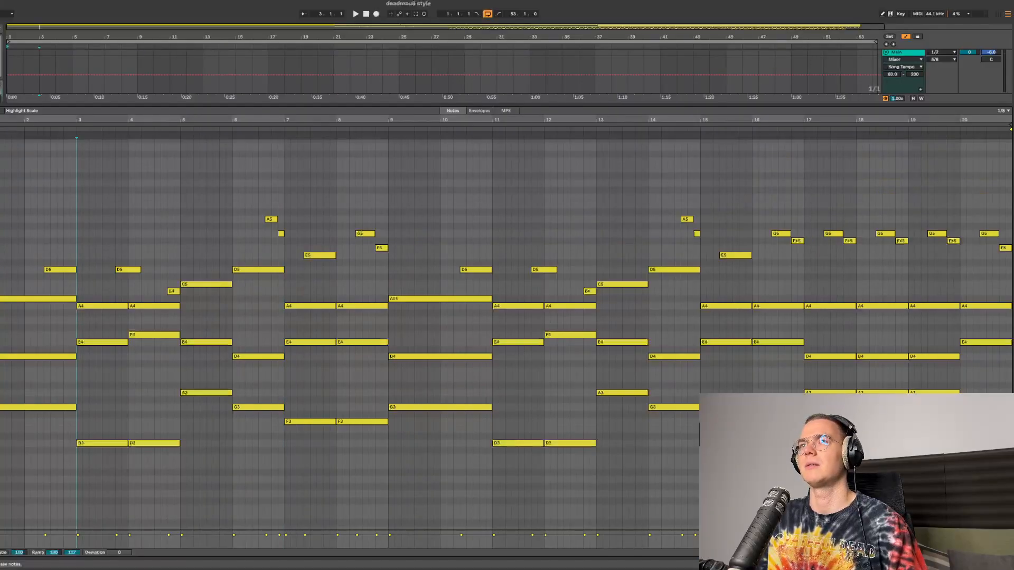
click(365, 14)
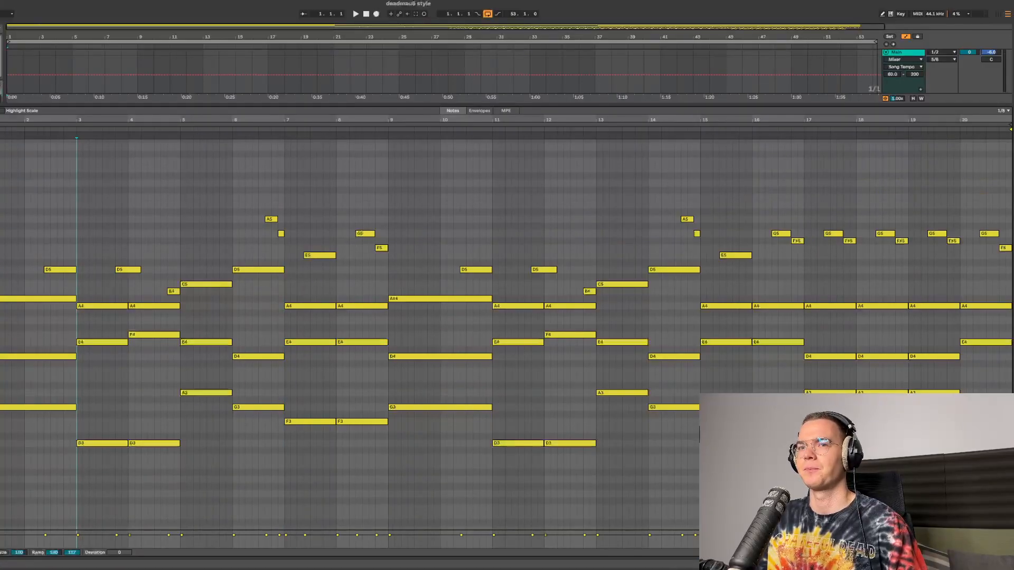
Lower the A#4 note of the first chord in the 2 Serum clip by an octave and listen to the voicing.
click(37, 299)
key(shift+Down)
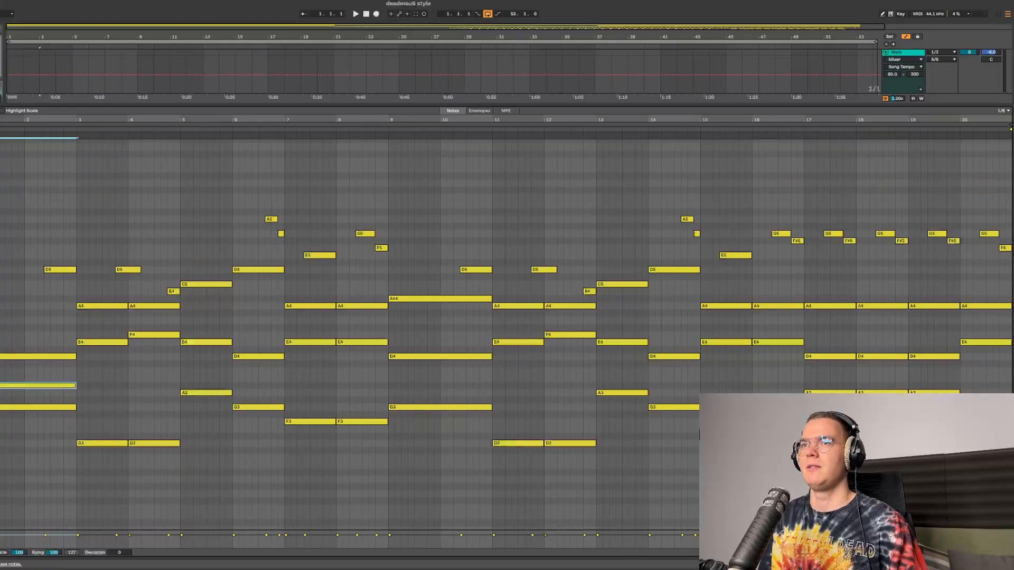
key(shift+Tab)
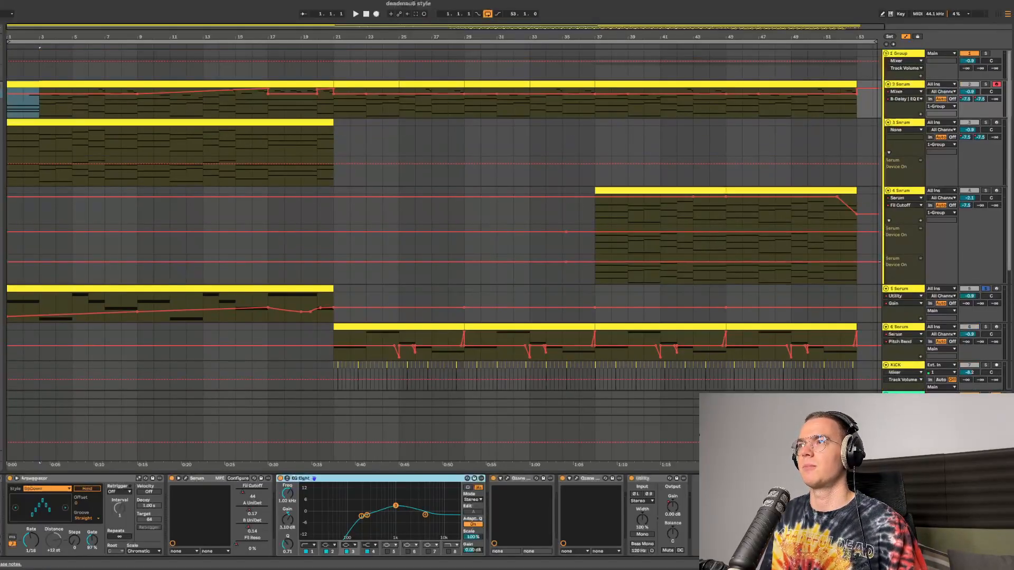
key(shift+Tab)
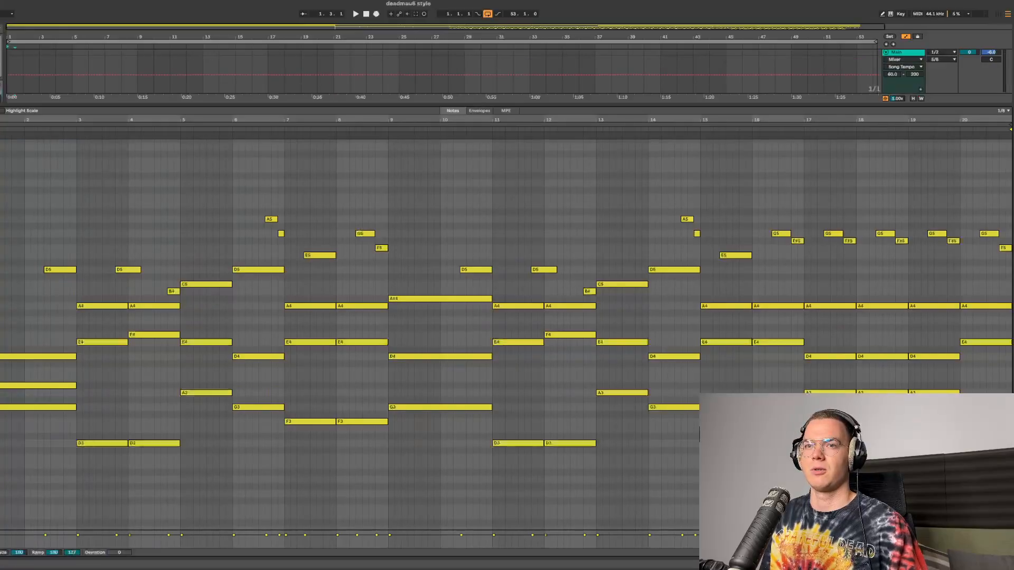
key(plus)
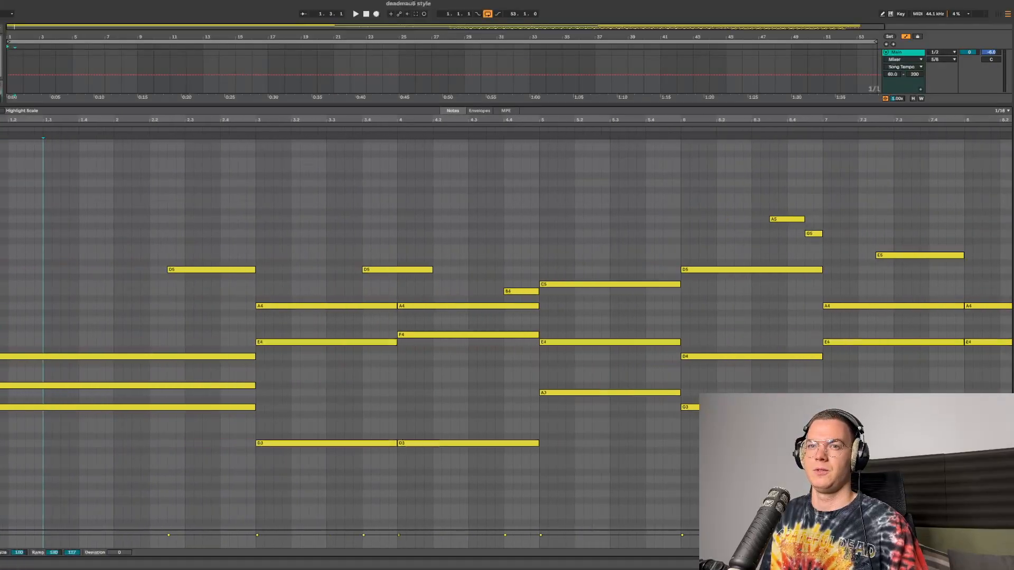
key(space)
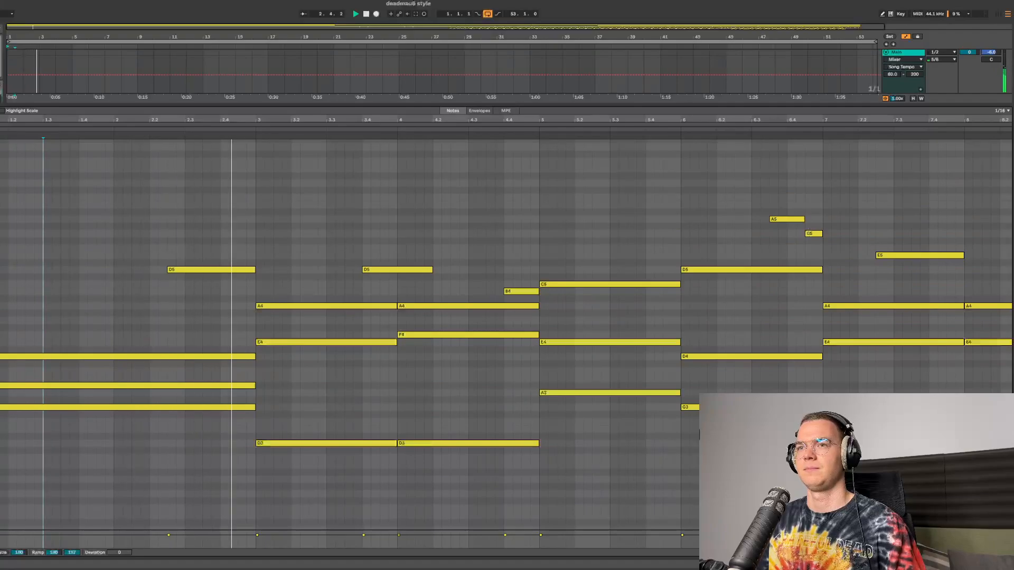
key(space)
Raise the lowered note of the first chord by an octave, and play the opening bars to compare the voicing.
click(72, 385)
key(shift+Up)
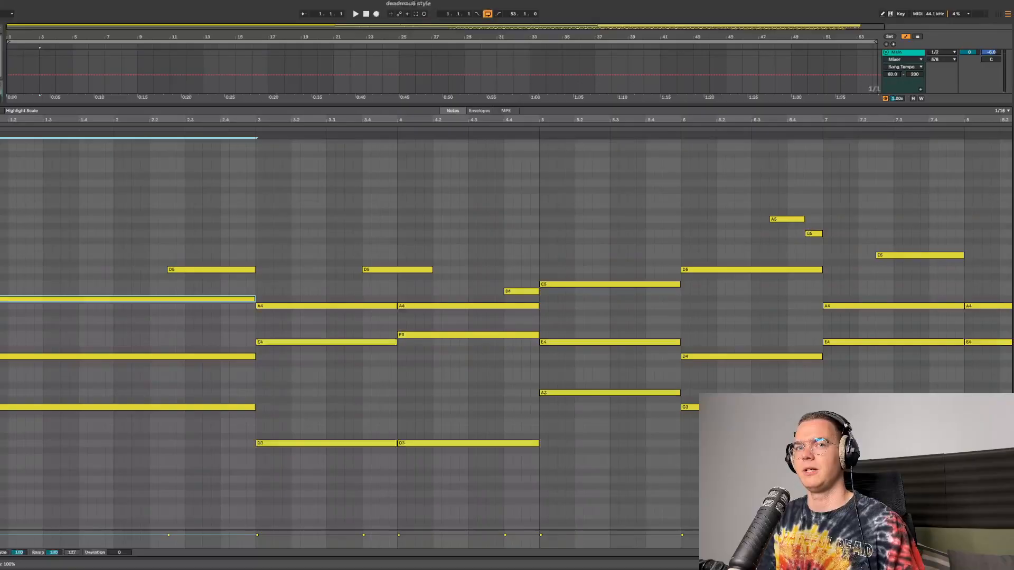
key(space)
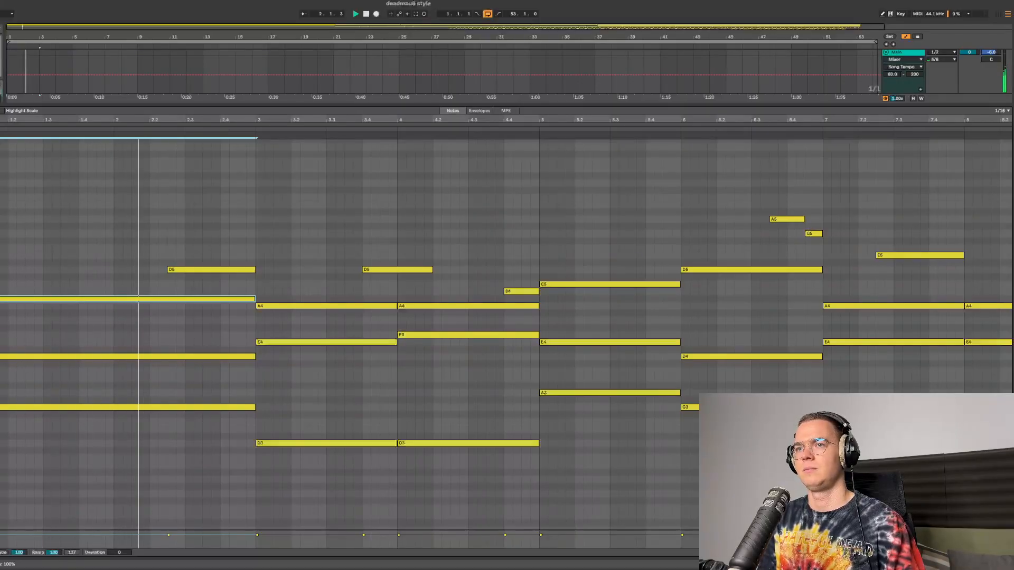
key(space)
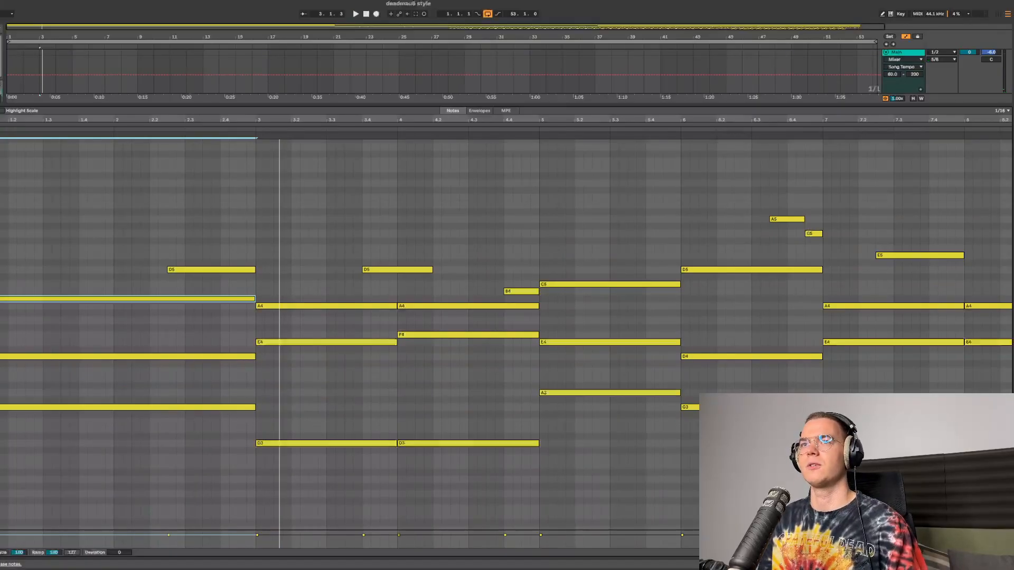
key(minus)
key(minus)
key(minus)
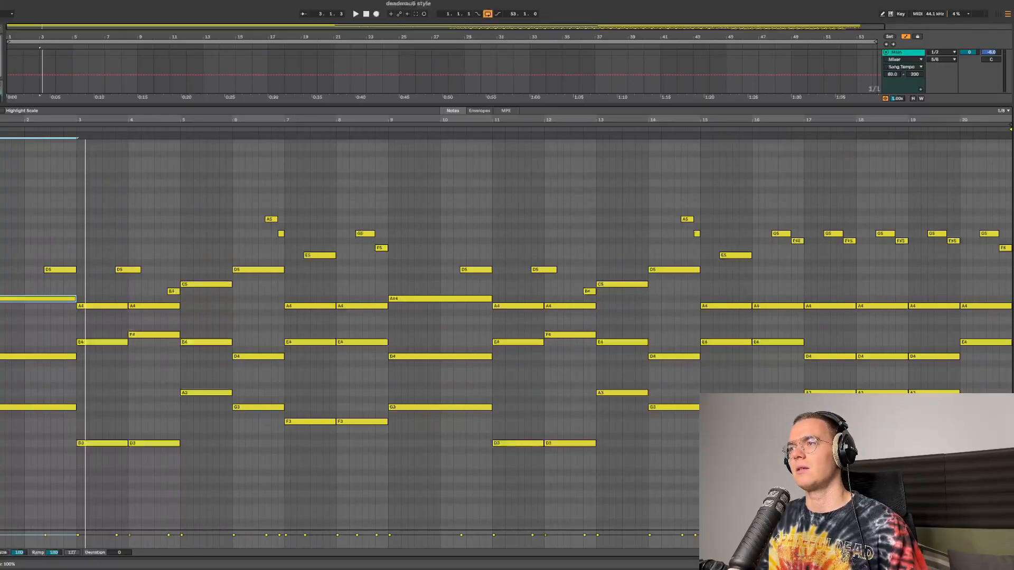
Return to the arrangement, solo the 2 Serum track, and play it from bar 15.
click(753, 211)
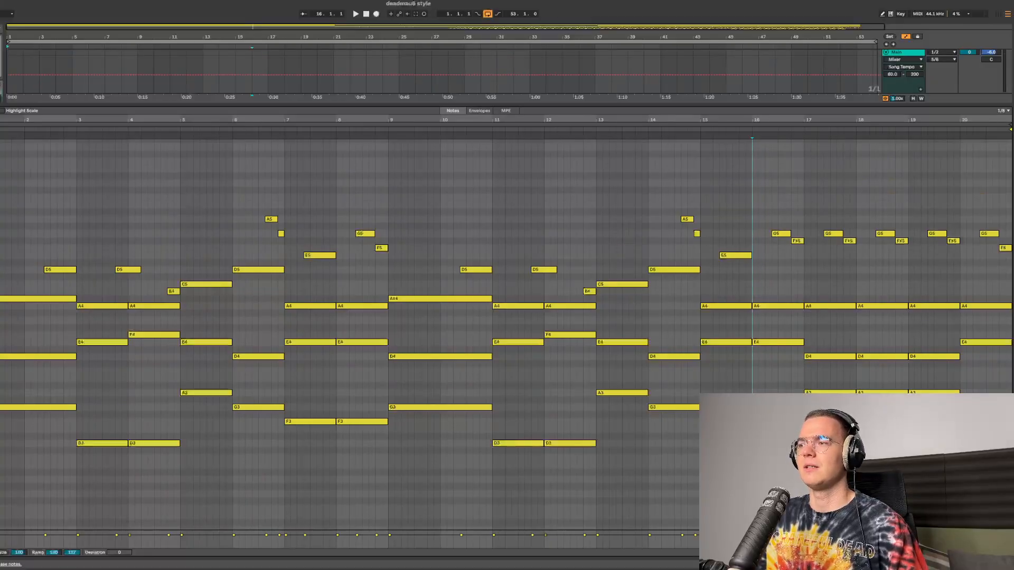
key(shift+Tab)
scroll(236, 103, up, 2)
click(236, 103)
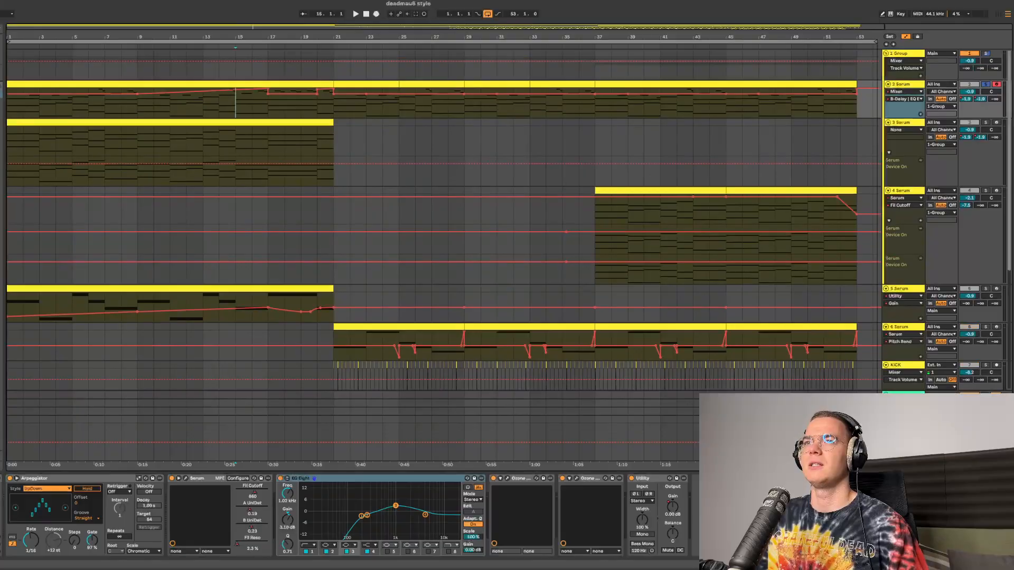
key(space)
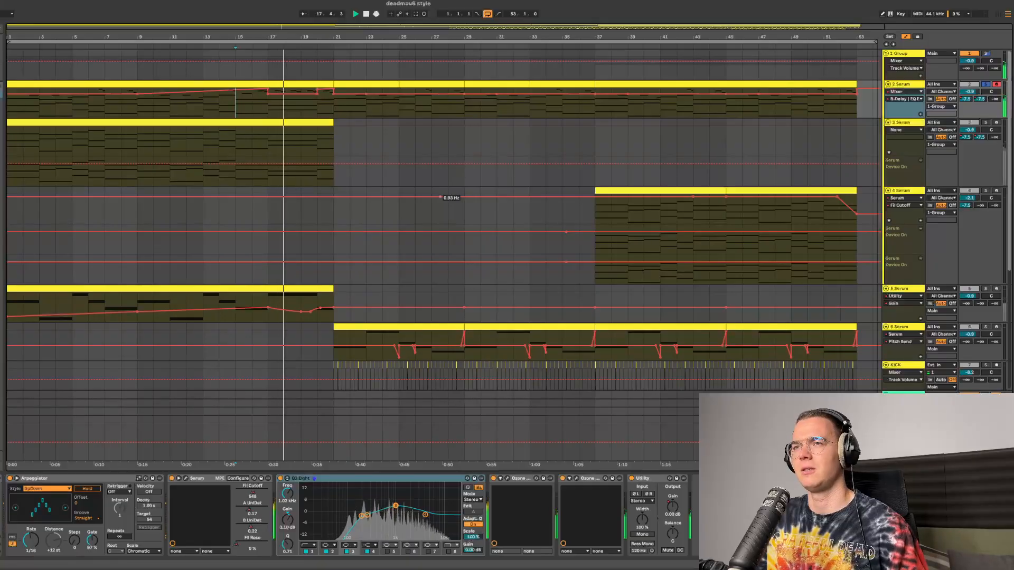
Check the notes of the first 2 Serum clip during playback, return to the device view, and stop playback.
double_click(285, 84)
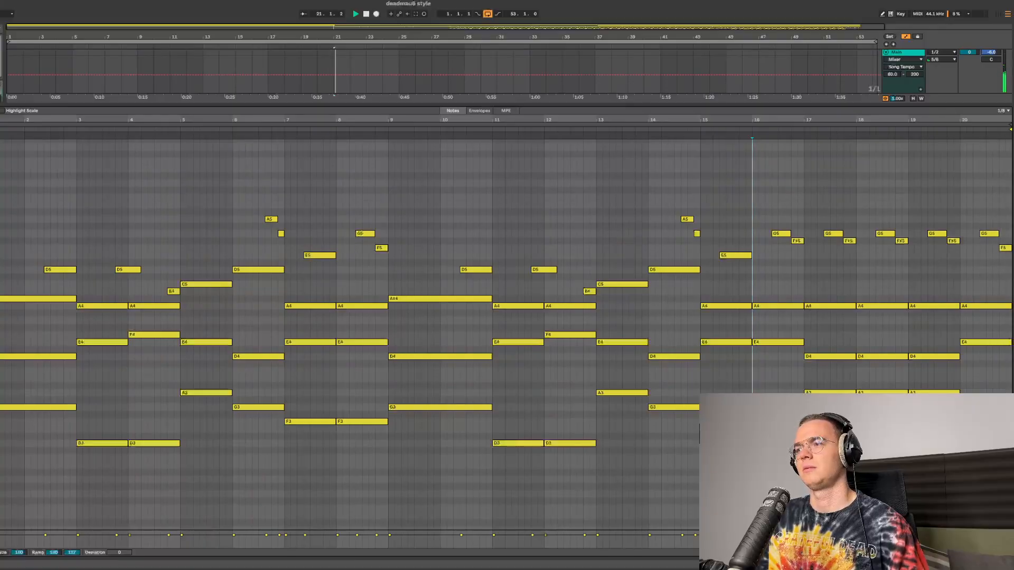
key(shift+Tab)
key(space)
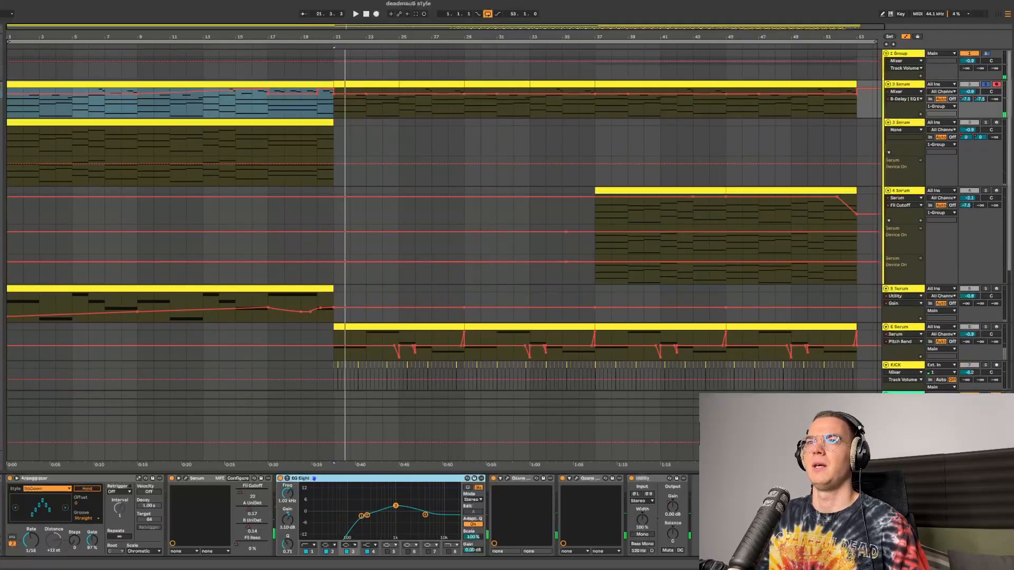
Select the section of the 2 Serum track from bar 1 to bar 17.
click(268, 103)
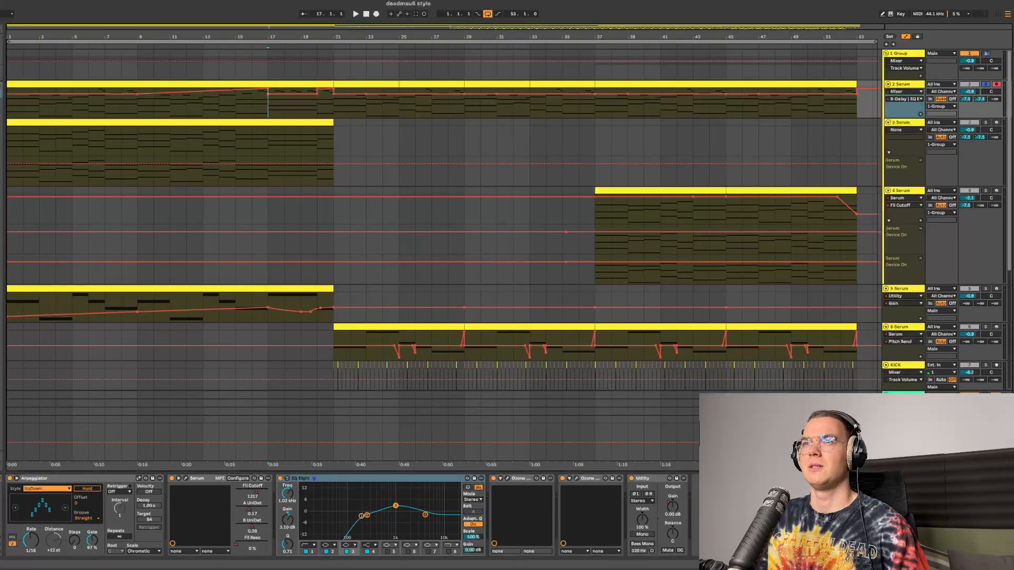
drag(267, 103, 7, 103)
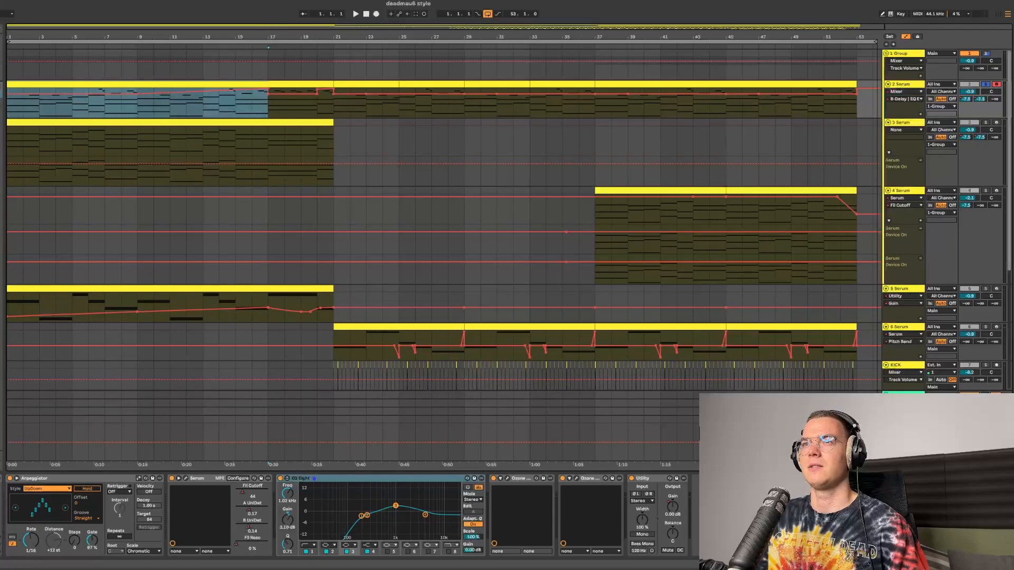
Select bars 17 to 21 of the 2 Serum track, and select its whole first clip from bar 1 to bar 21.
click(268, 103)
drag(268, 103, 333, 103)
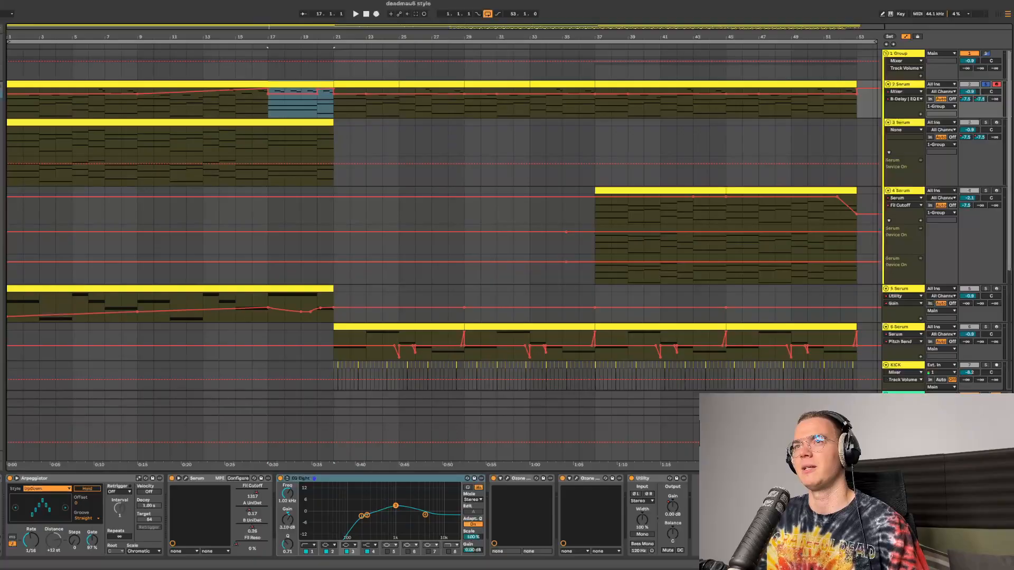
shift+click(7, 103)
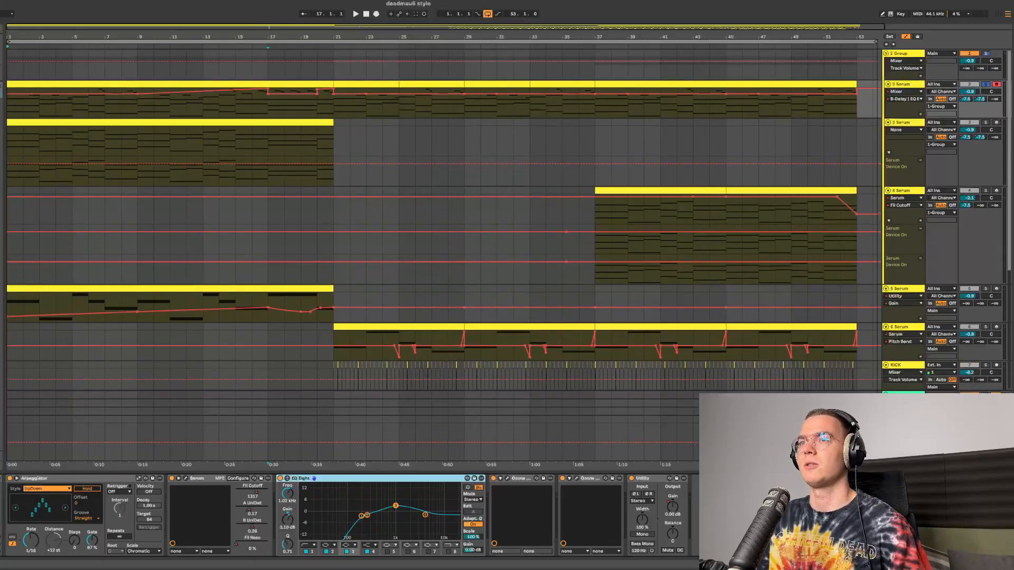
click(323, 84)
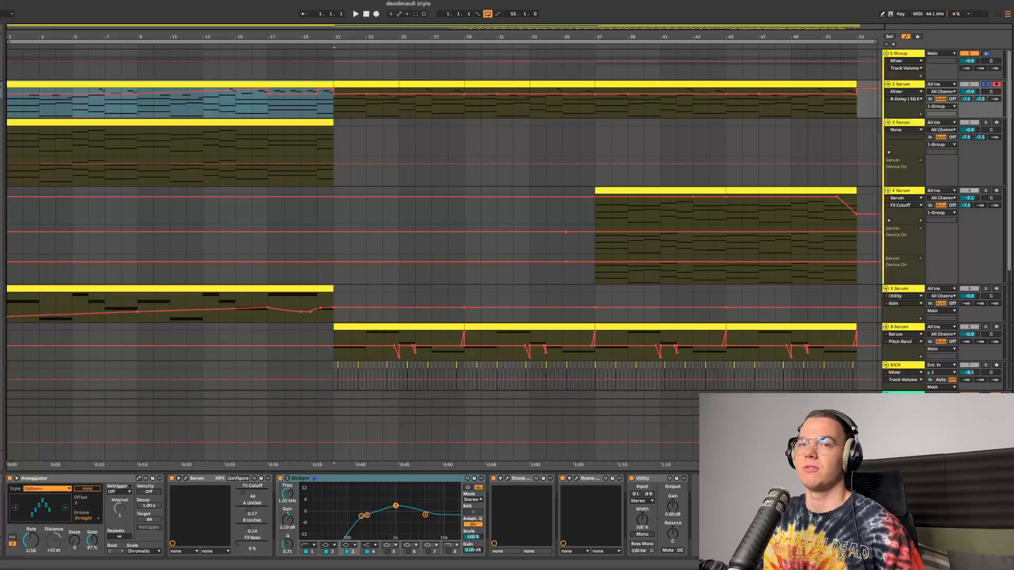
Select the four-bar section of the 2 Serum track from bar 21 to bar 25.
click(333, 103)
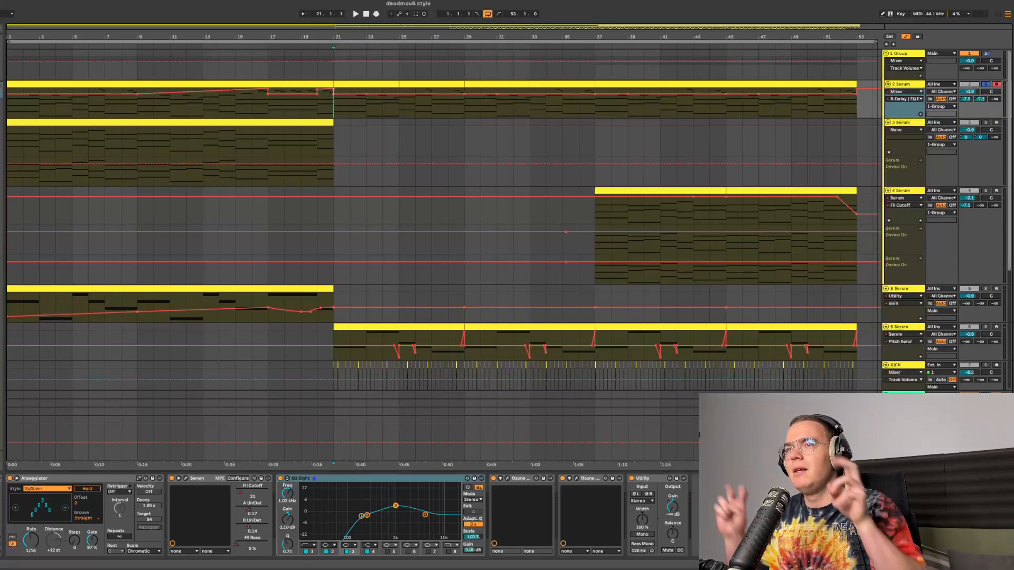
key(shift+Right)
key(shift+Right)
key(shift+Right)
key(shift+Right)
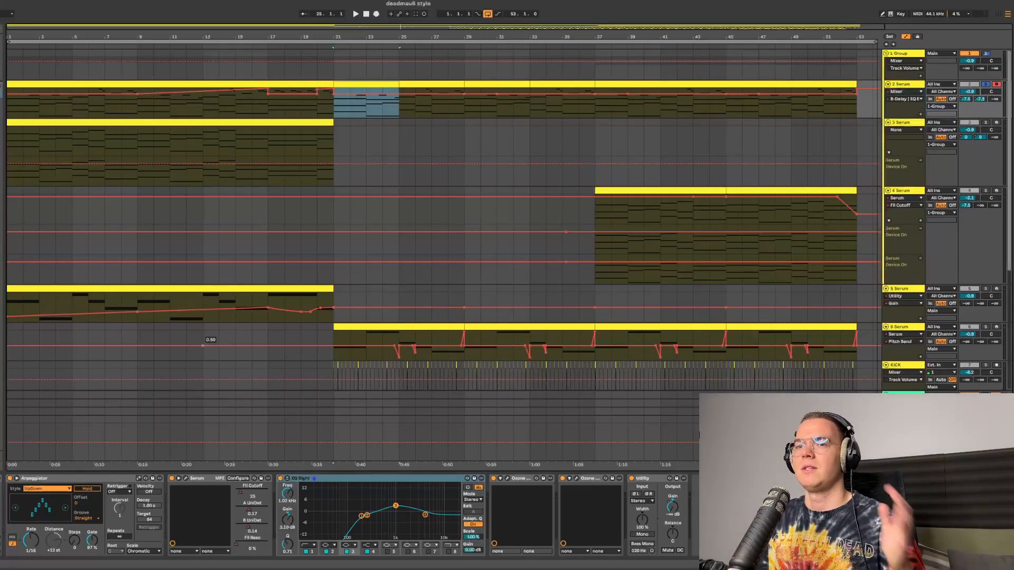
Show the Fil Cutoff automation on the 2 Serum track, and play the selected section from bar 21 before stopping playback.
click(251, 492)
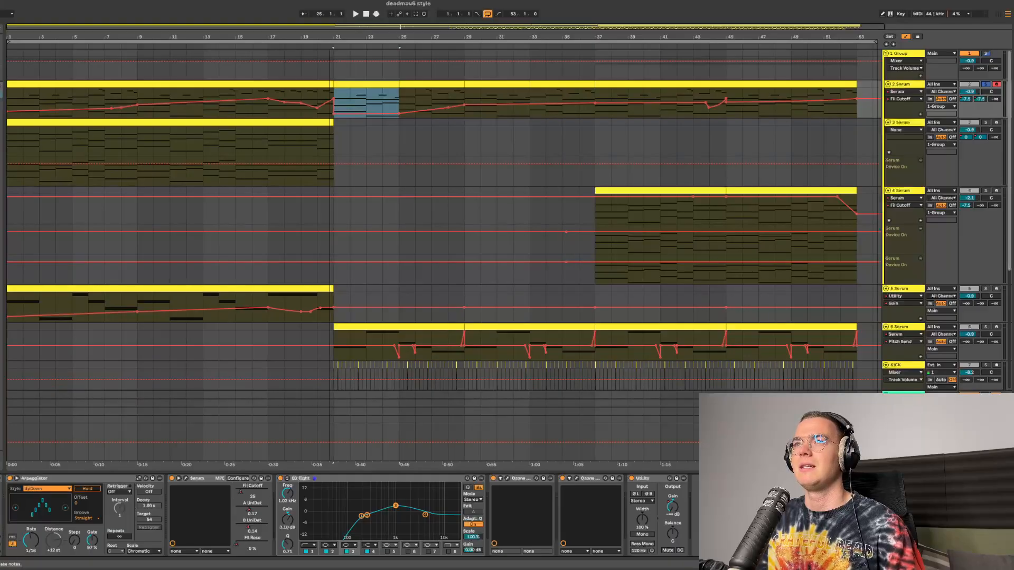
key(plus)
key(plus)
key(minus)
key(minus)
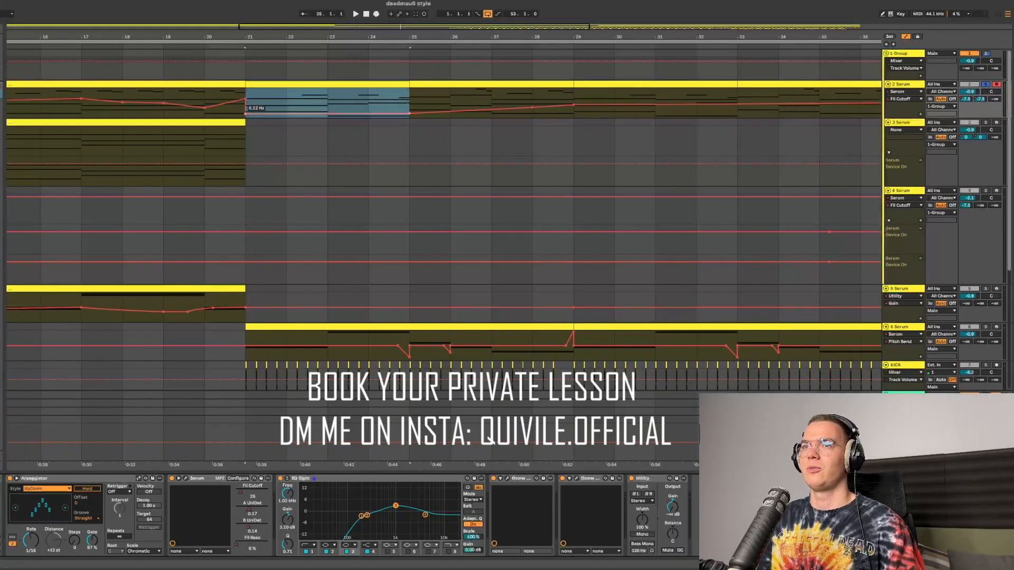
key(space)
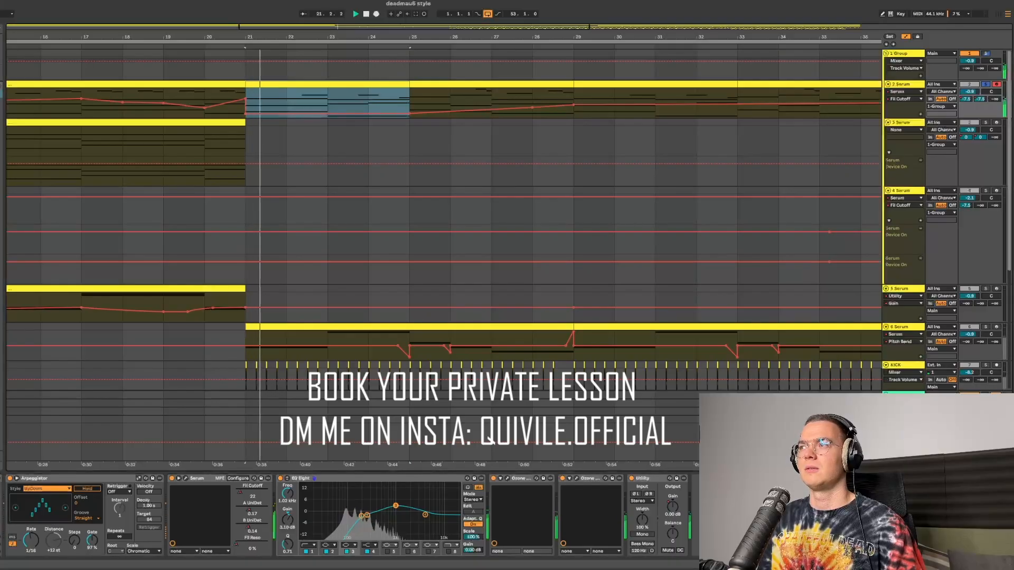
key(space)
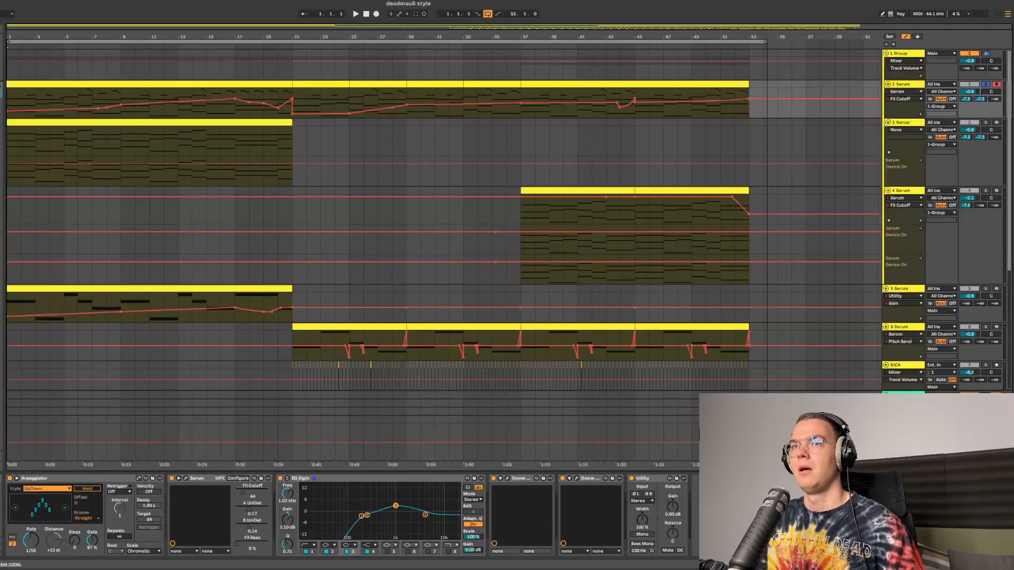
scroll(444, 237, up, 3)
scroll(444, 237, down, 1)
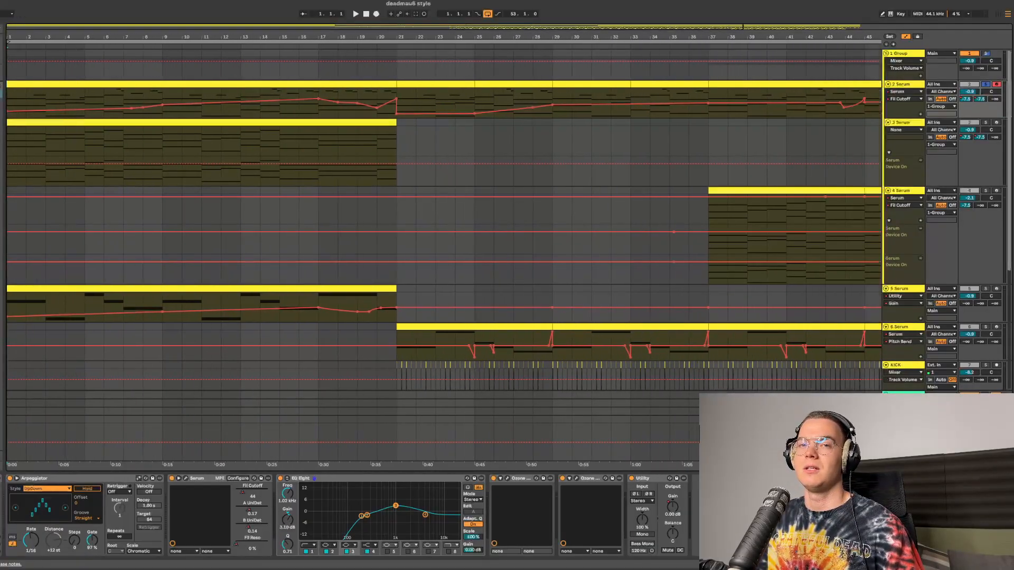